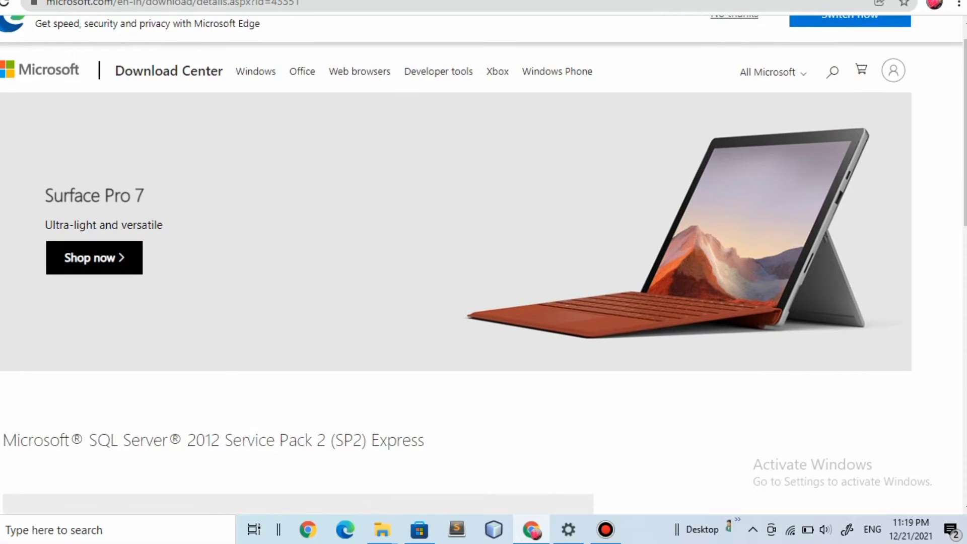
Review the system requirements of Microsoft SQL Server 2012 Service Pack 2 (SP2) Express on its download page
scroll(483, 252, down, 2)
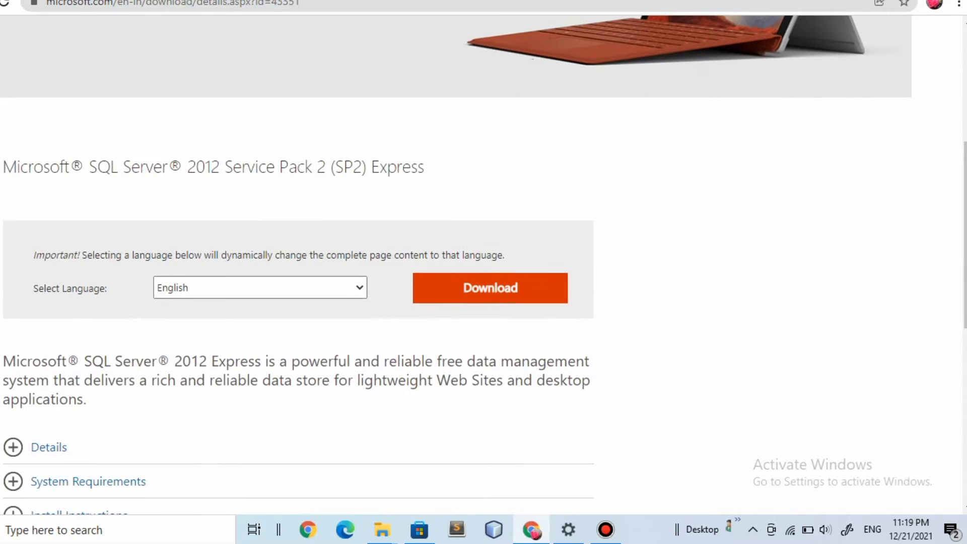
scroll(483, 265, down, 1)
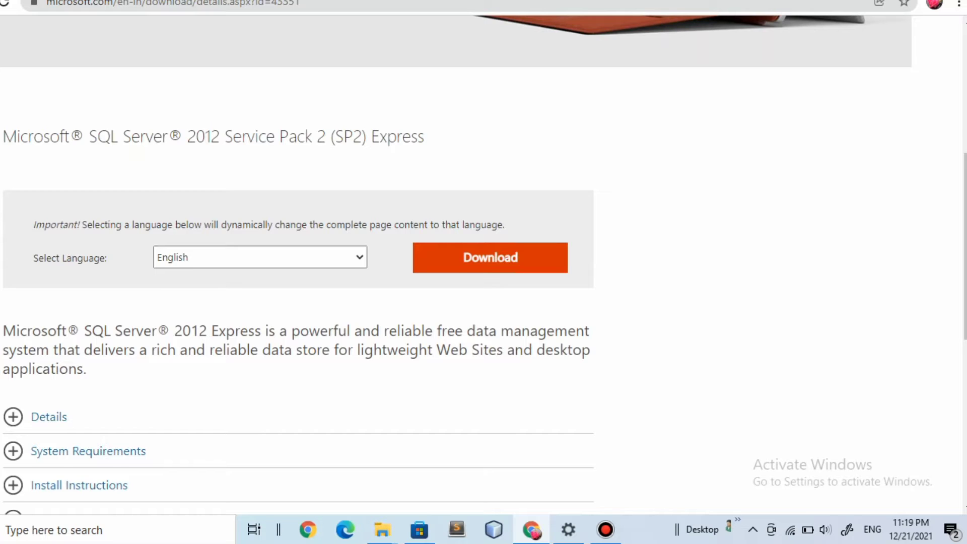
scroll(484, 265, down, 5)
scroll(483, 265, up, 2)
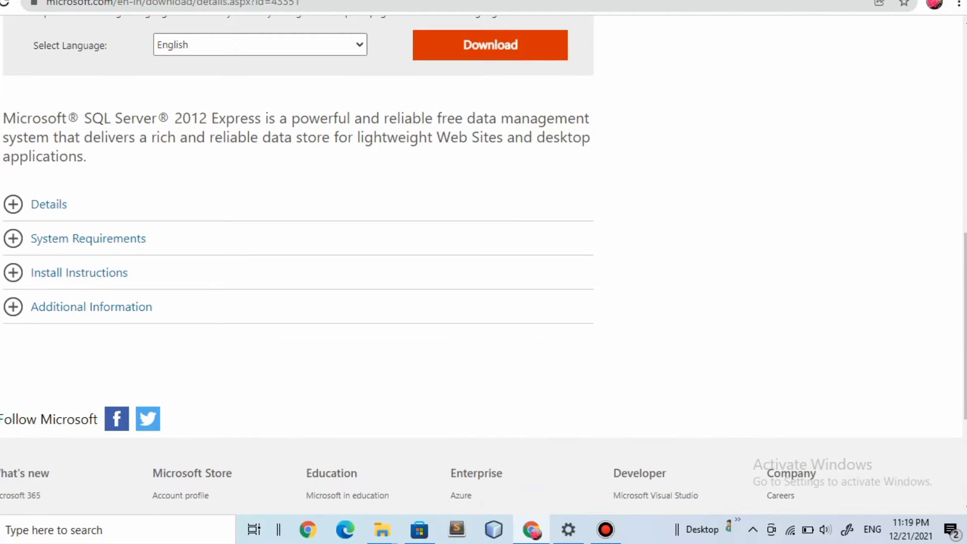
click(88, 238)
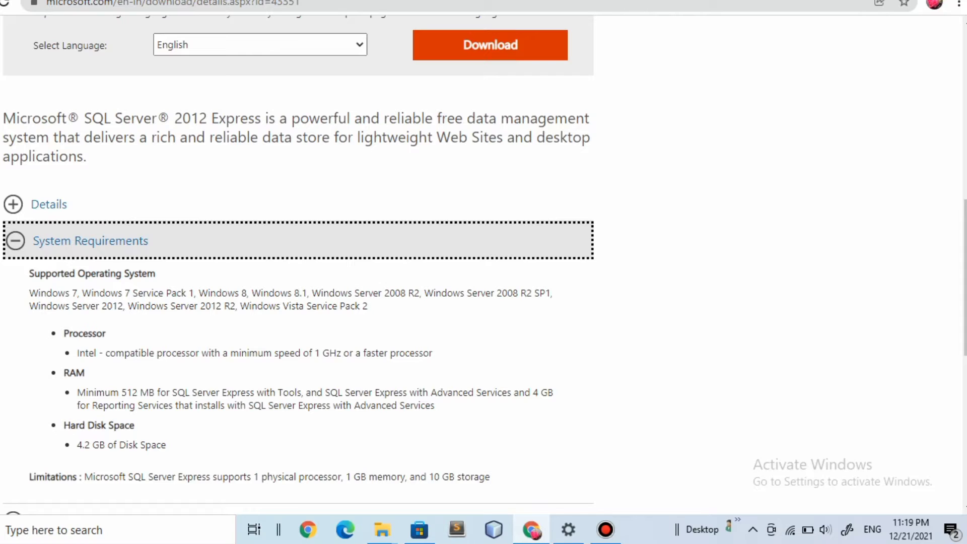
key(Return)
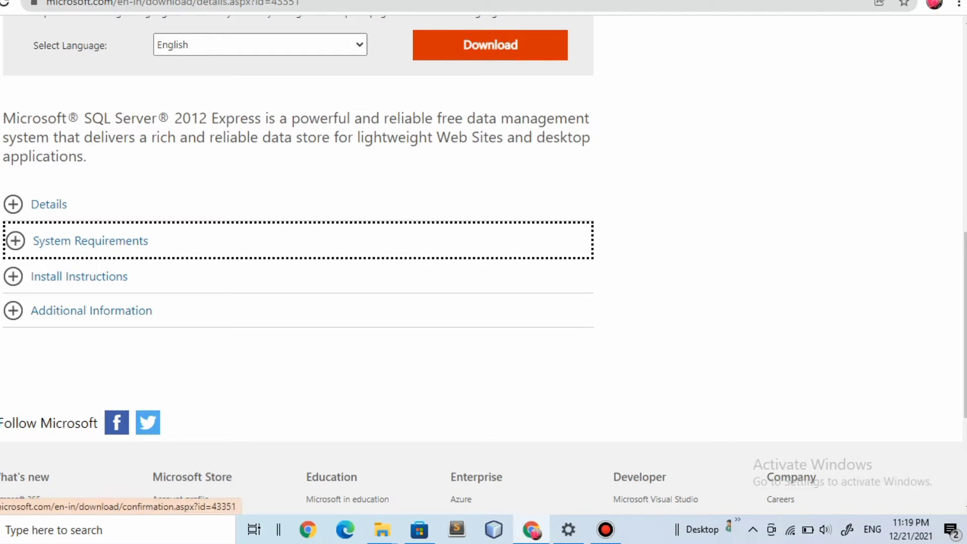
Download the files en-us\x64\SqlLocalDB.msi and SQLManagementStudio_x64_ENU.exe from the page's download list
click(490, 45)
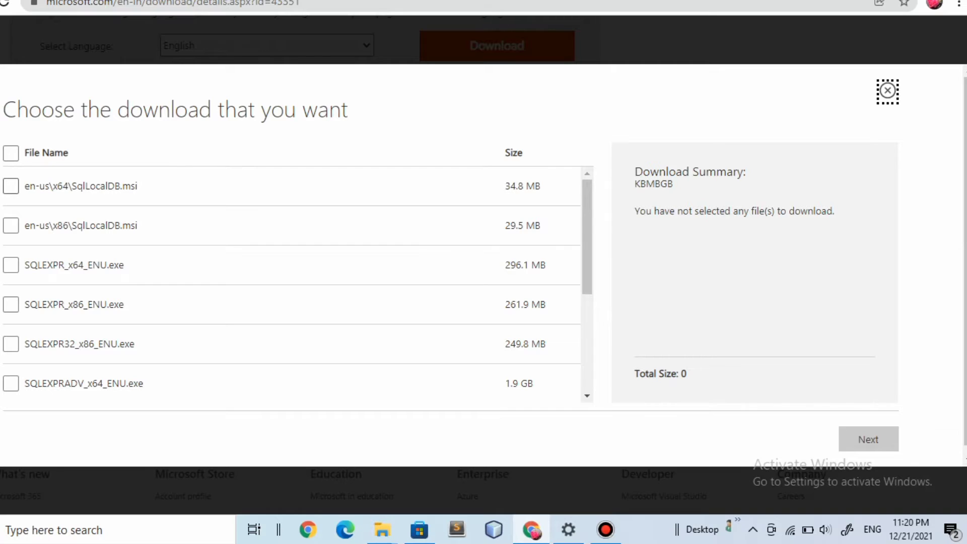
click(11, 185)
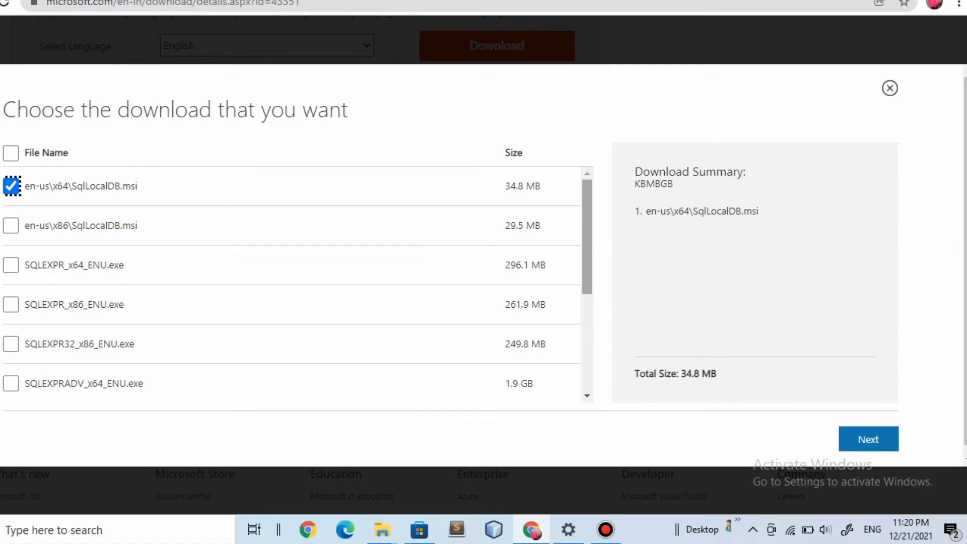
scroll(292, 284, down, 4)
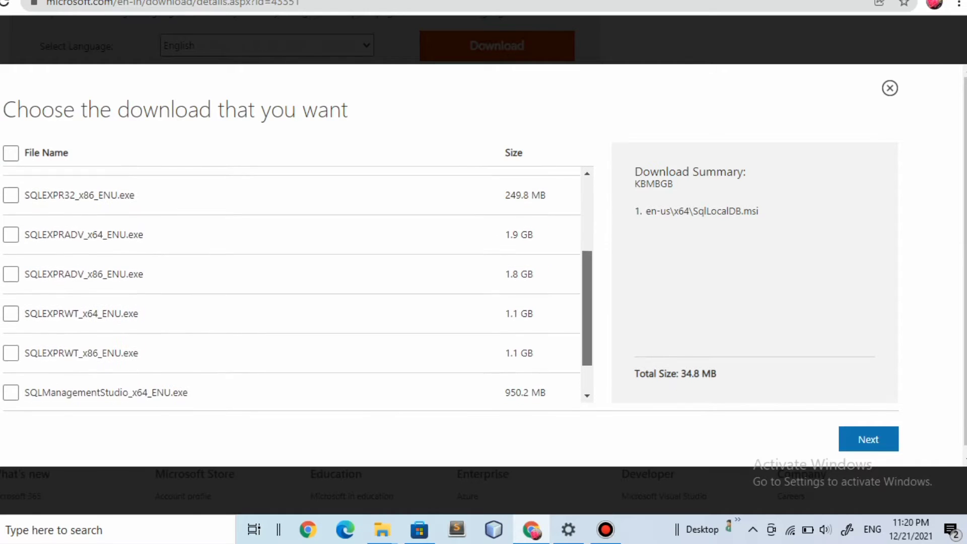
scroll(292, 284, down, 1)
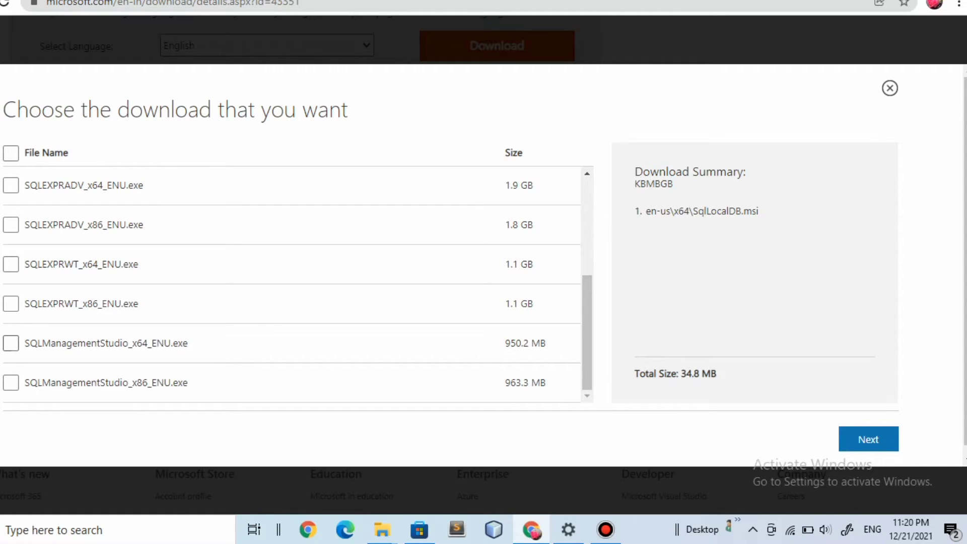
click(11, 343)
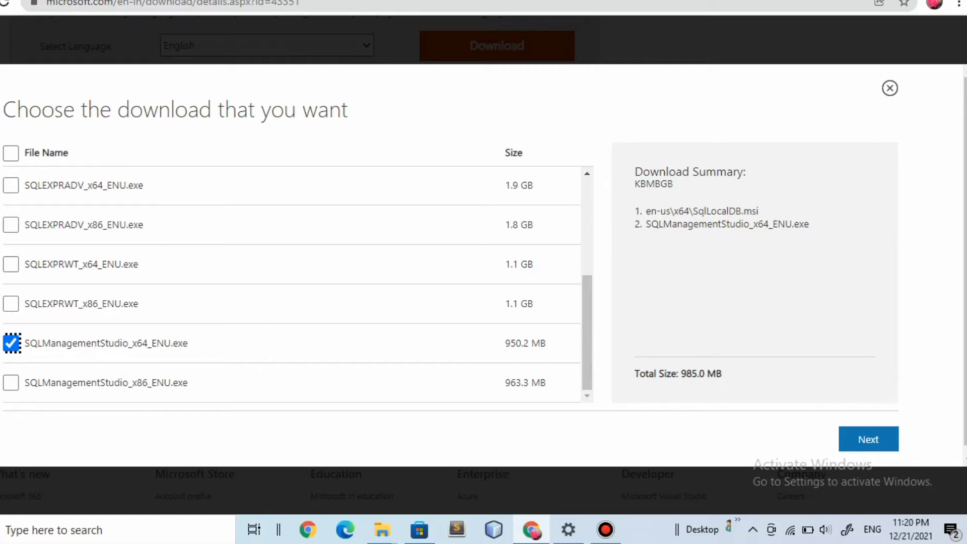
key(Tab)
key(Tab)
key(Return)
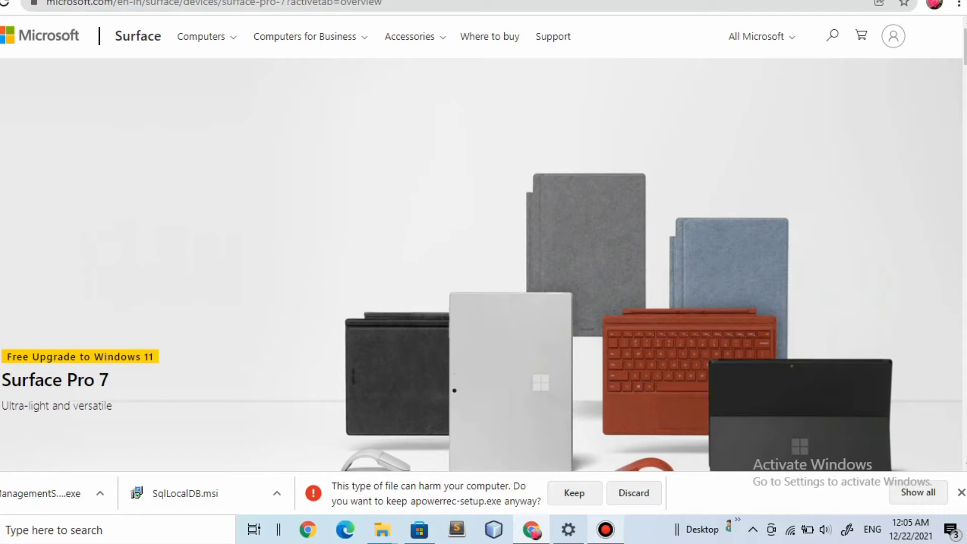
Show the downloaded SQLManagementStudio file in its folder and run the SqlLocalDB installer from there
mouse_move(605, 529)
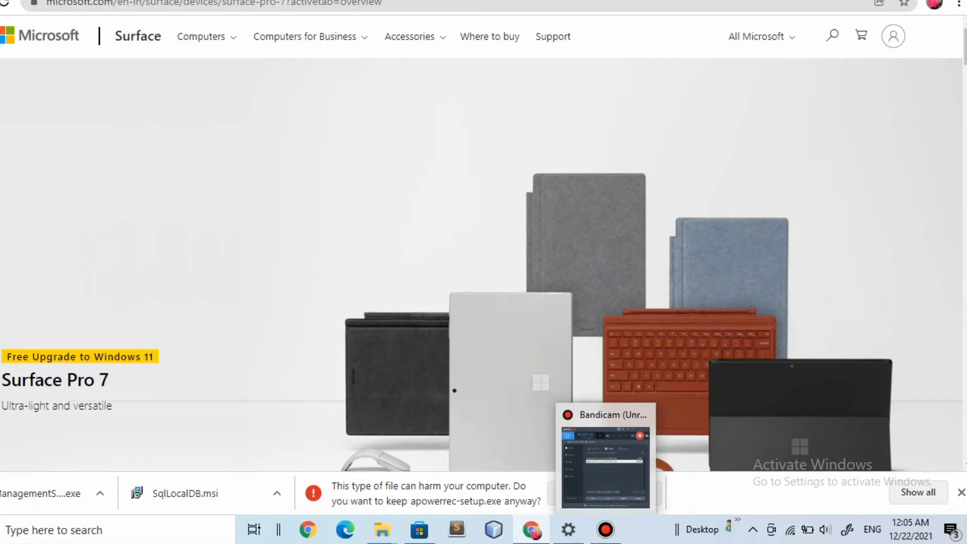
mouse_move(382, 529)
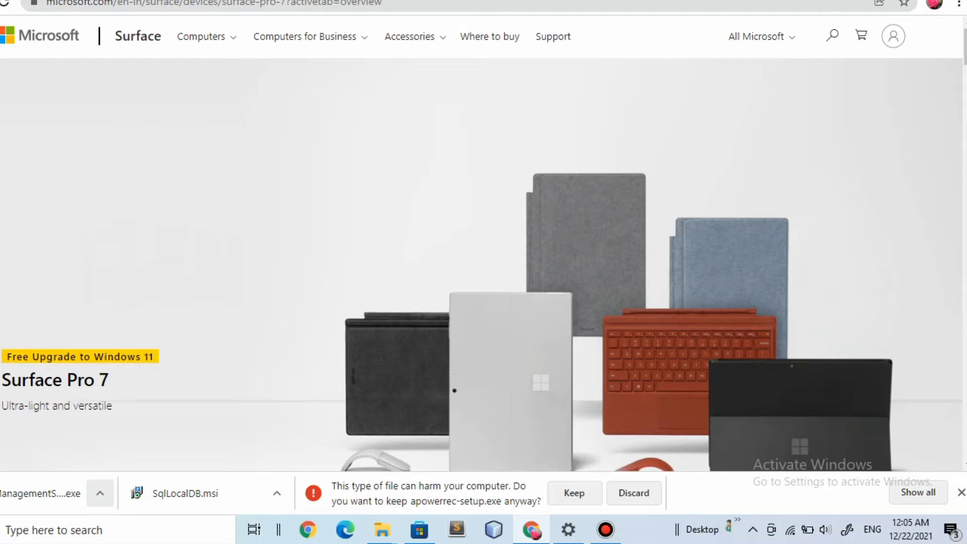
click(99, 493)
click(151, 440)
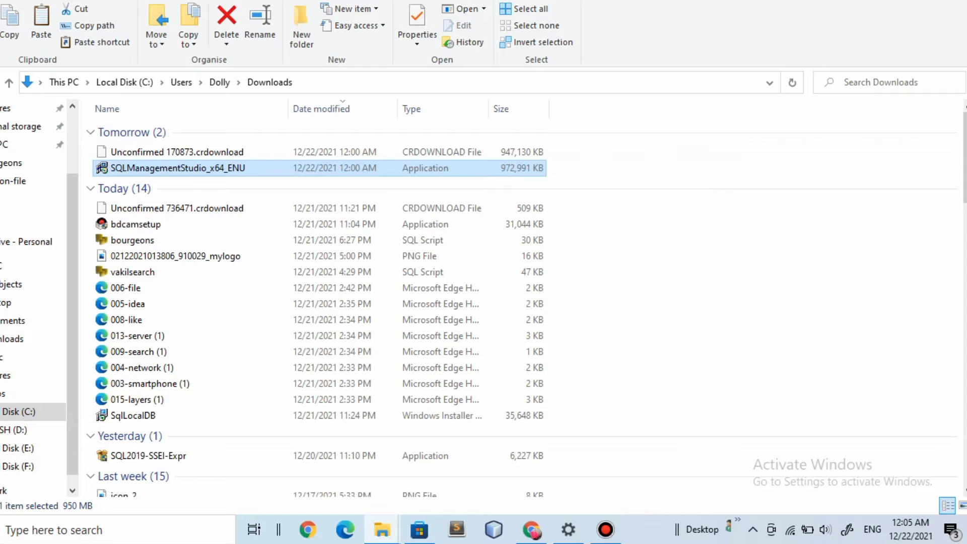
click(133, 415)
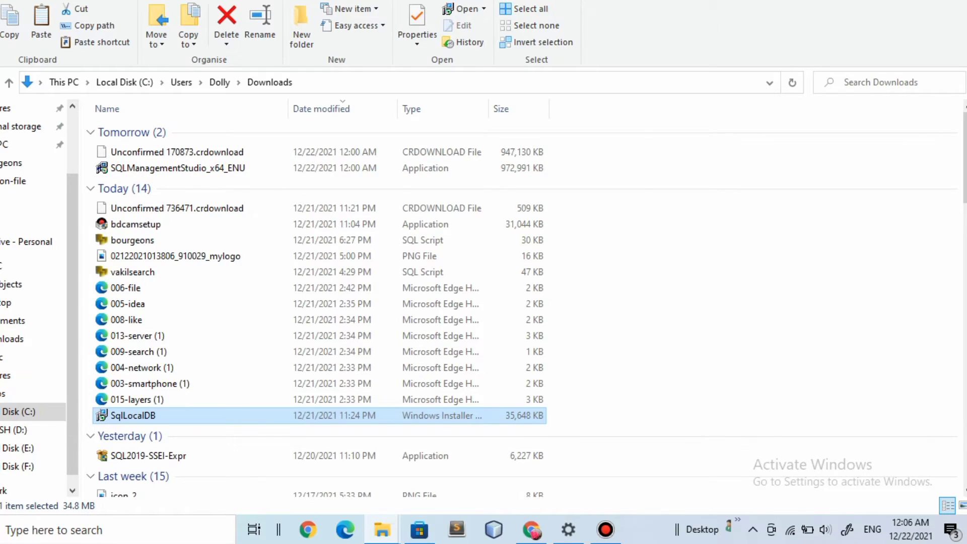
key(Return)
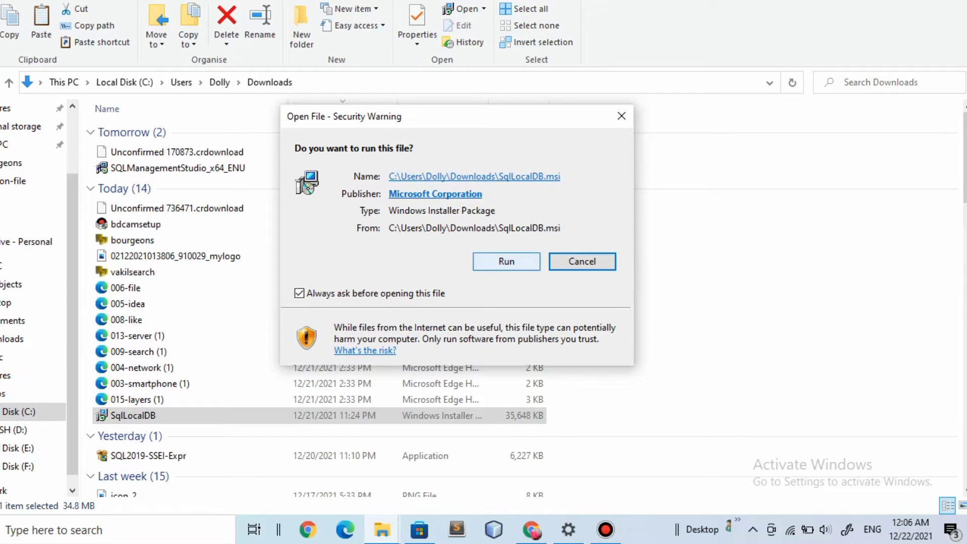
click(506, 261)
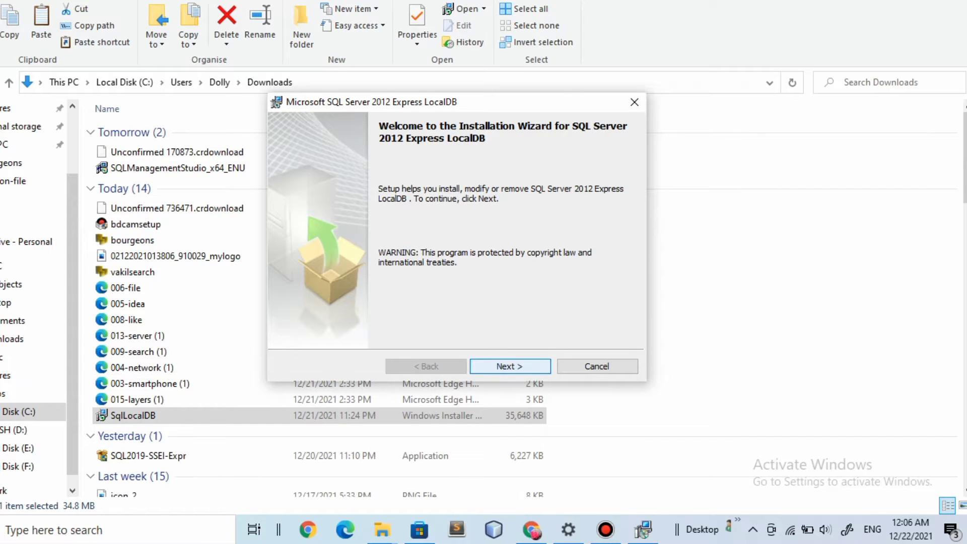
Accept the licence agreement and complete the installation of SQL Server 2012 Express LocalDB
key(Return)
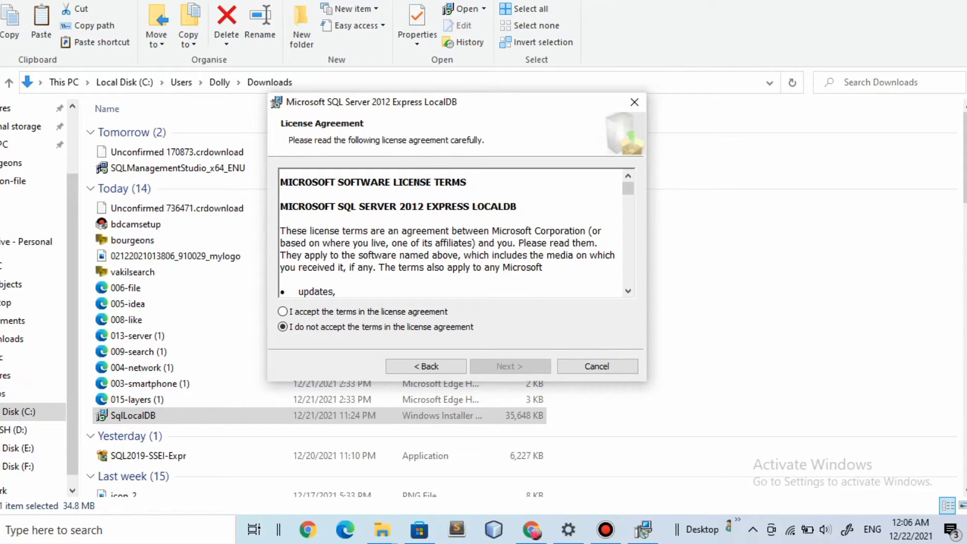
click(283, 311)
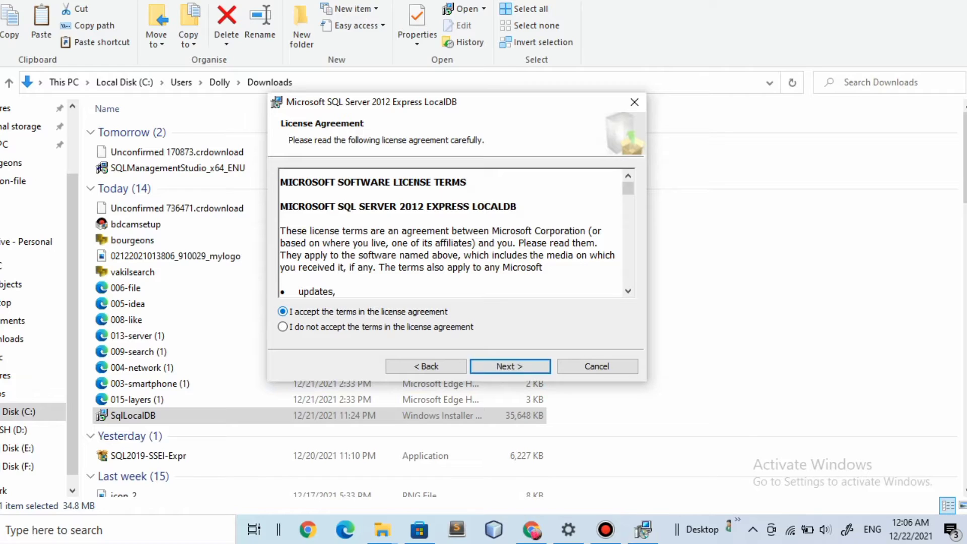
key(Return)
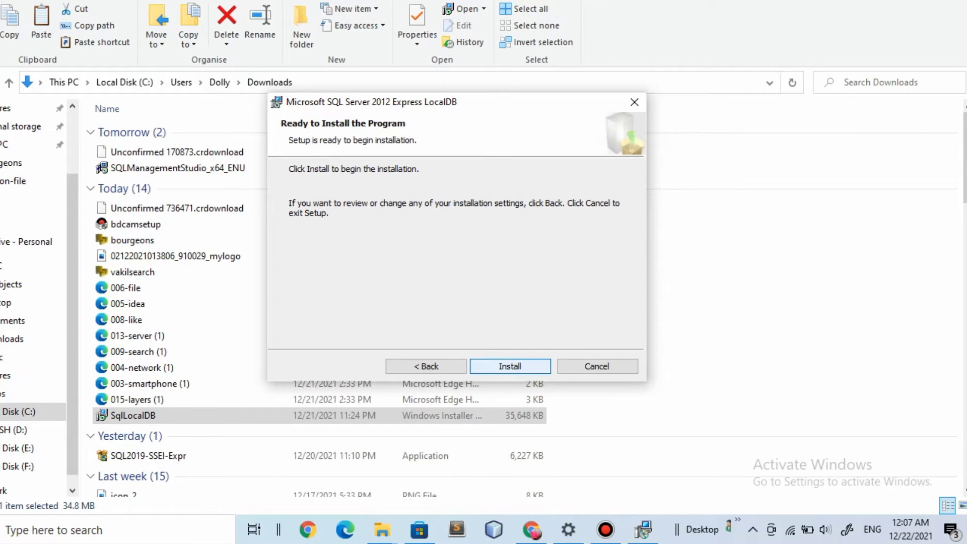
key(Return)
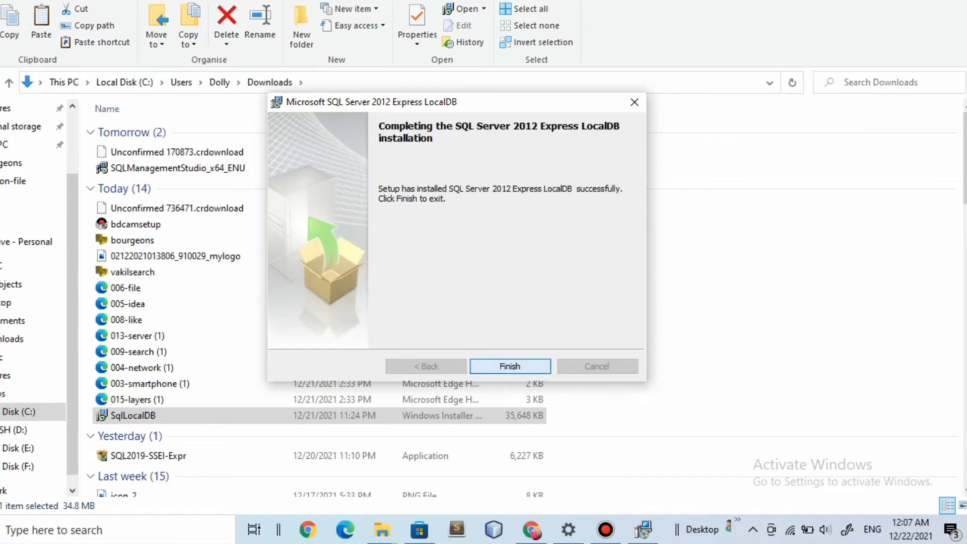
click(509, 366)
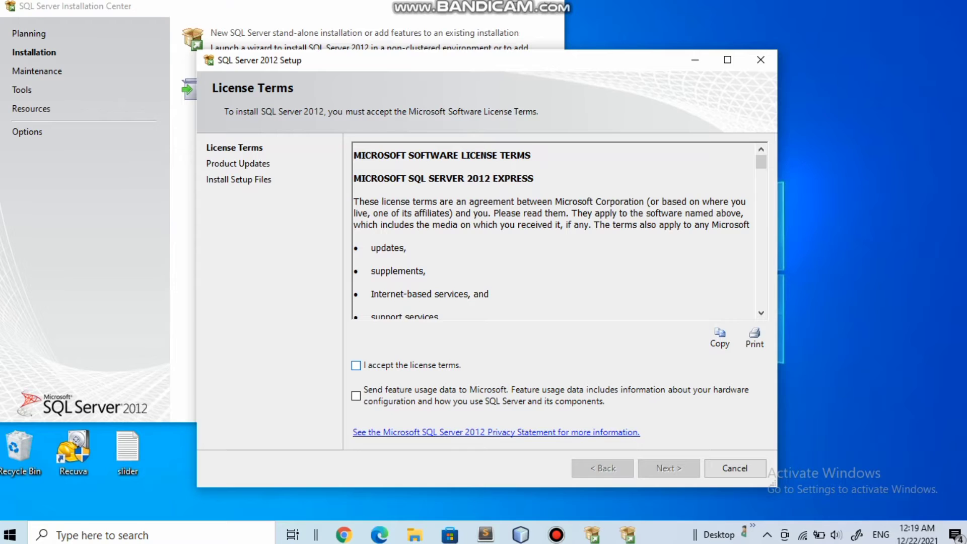
Accept the SQL Server 2012 licence terms and install the preselected features, leaving usage data and error reporting off
click(355, 365)
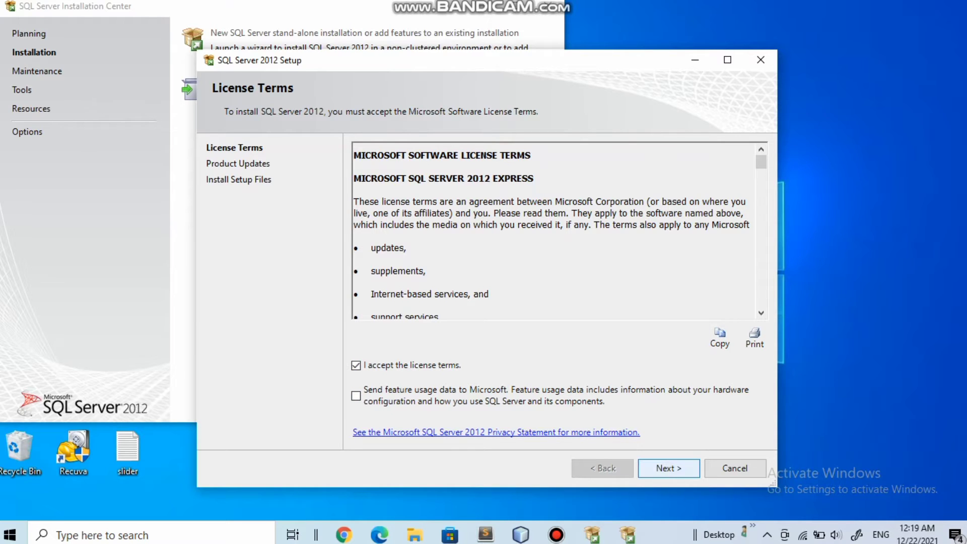
click(668, 468)
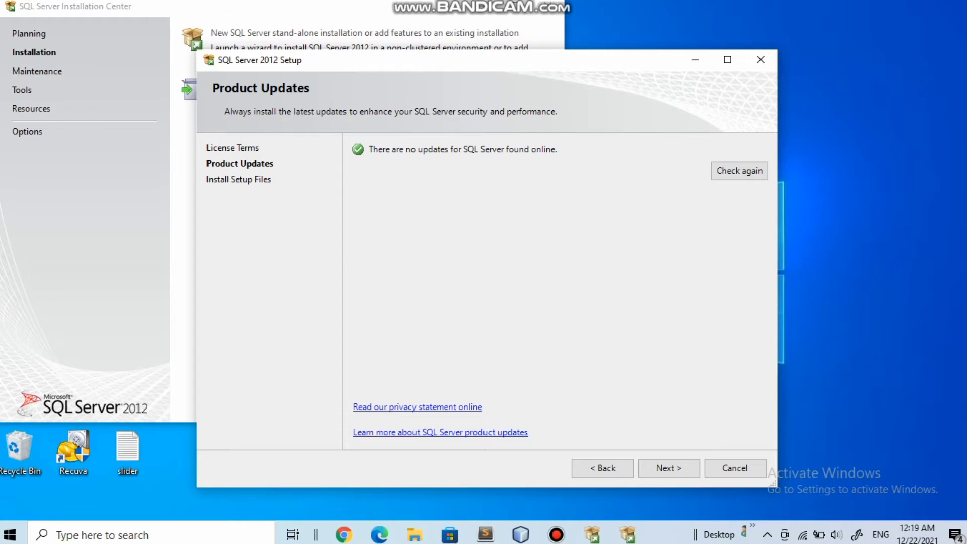
key(Return)
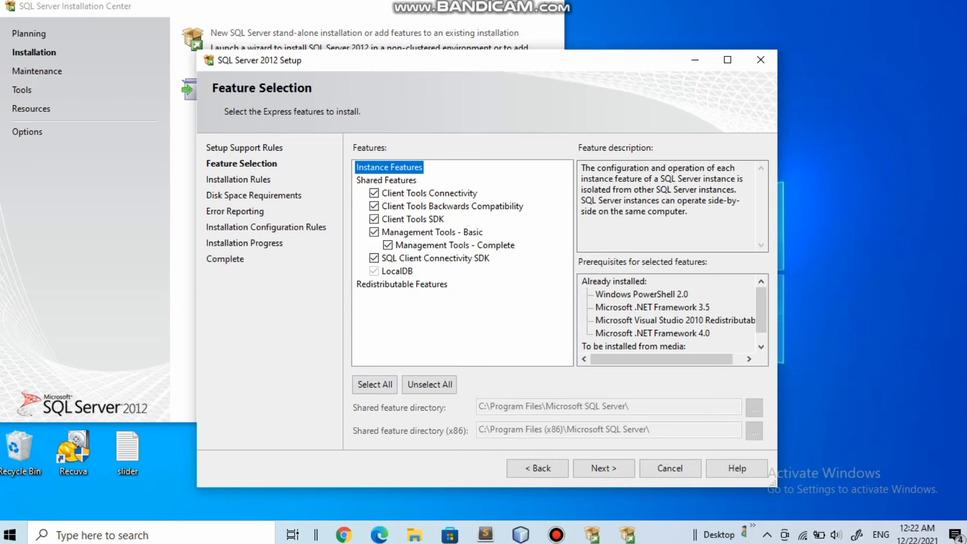
key(Return)
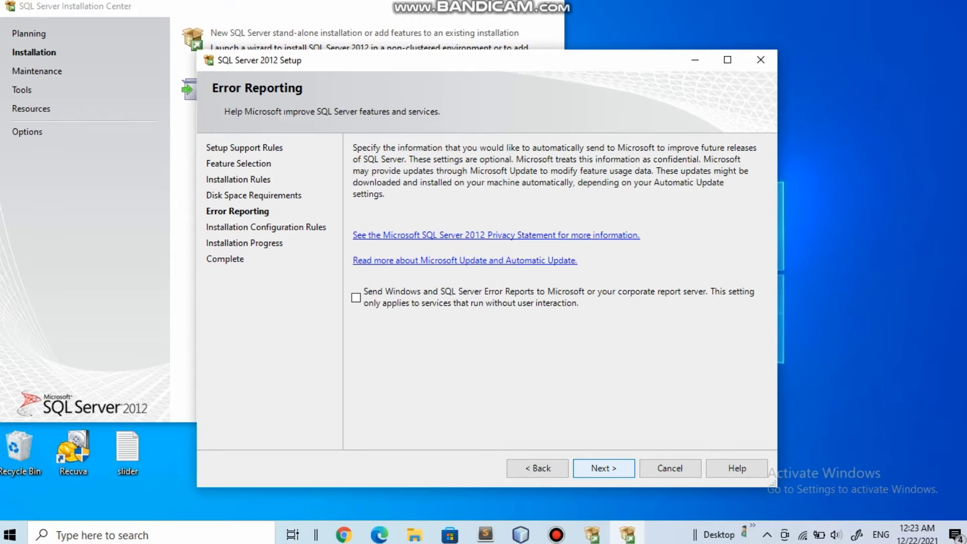
key(Return)
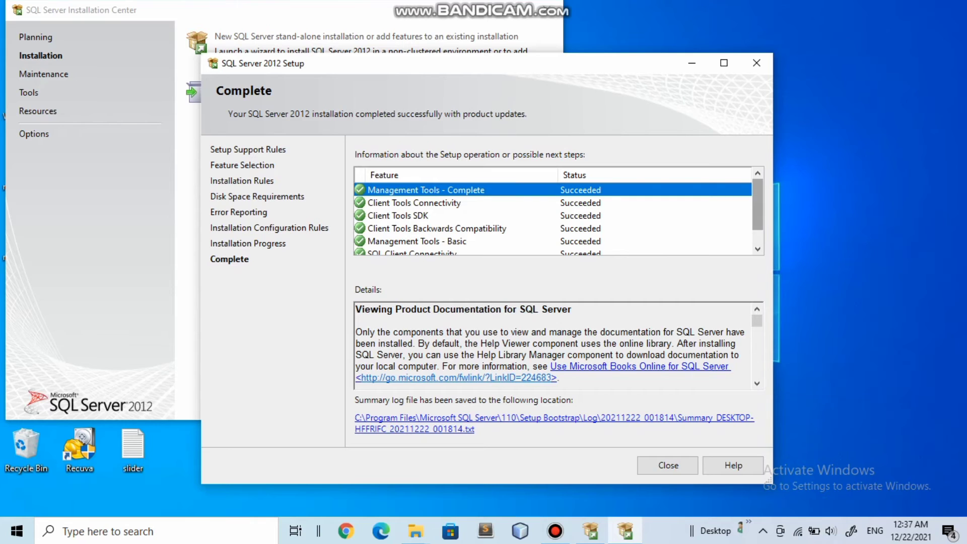
Close the completed SQL Server 2012 Setup after reviewing the feature list and minimise the SQL Server Installation Center
drag(757, 205, 757, 217)
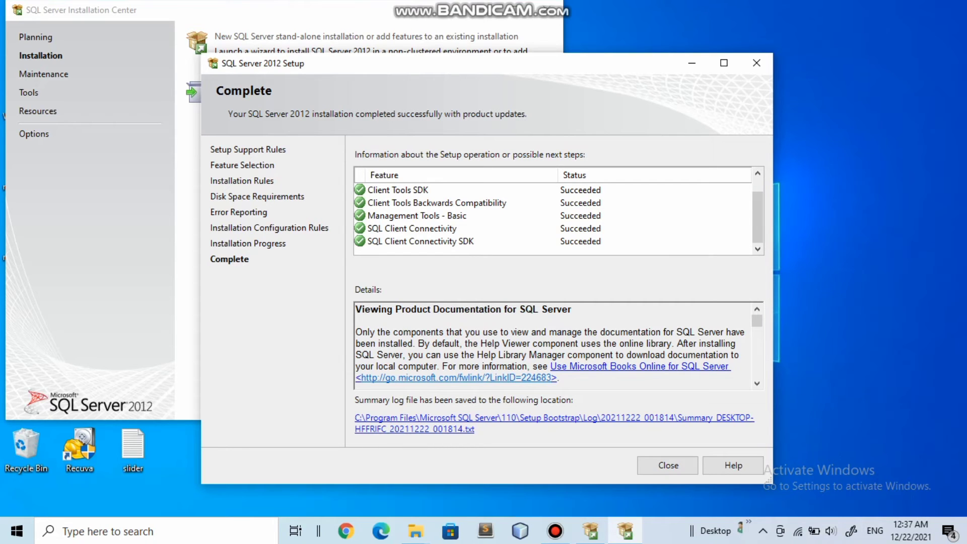
key(Return)
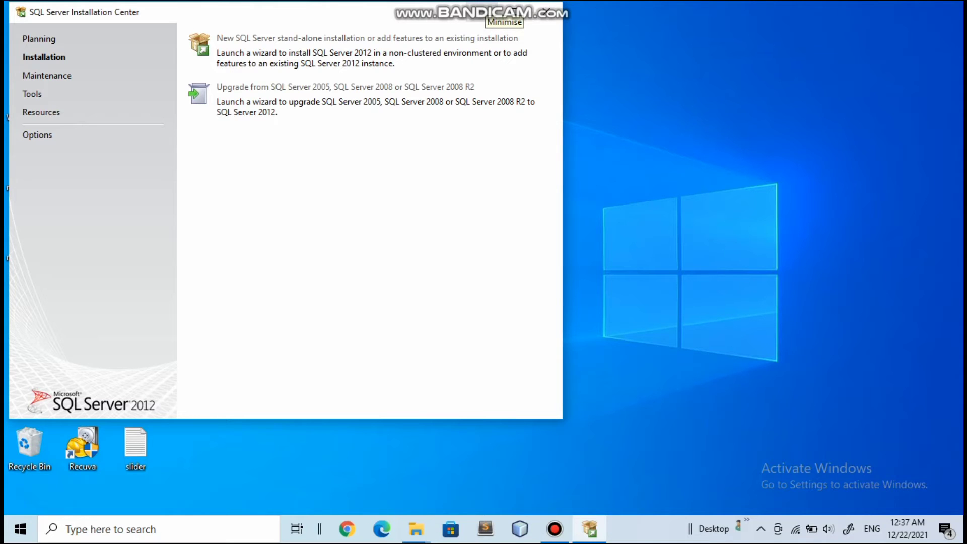
click(501, 11)
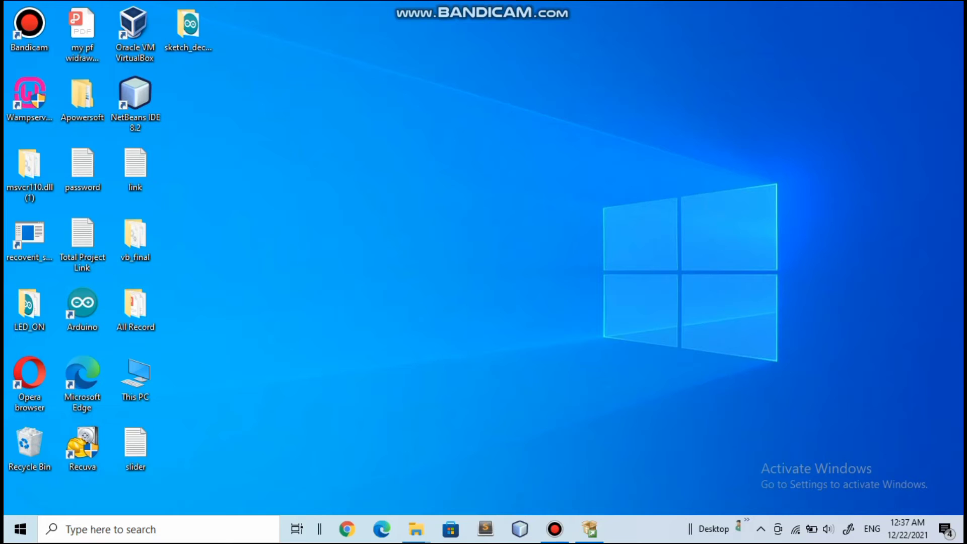
click(589, 529)
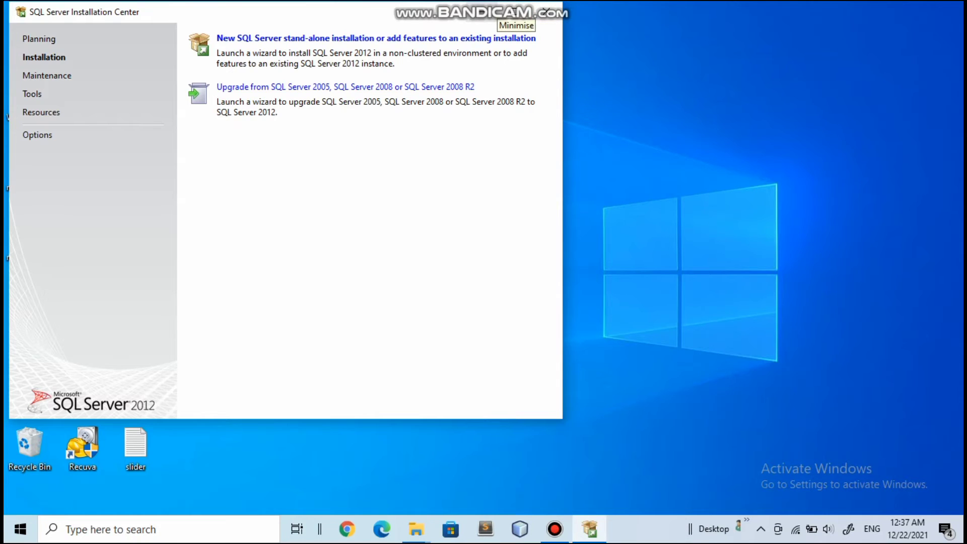
click(506, 12)
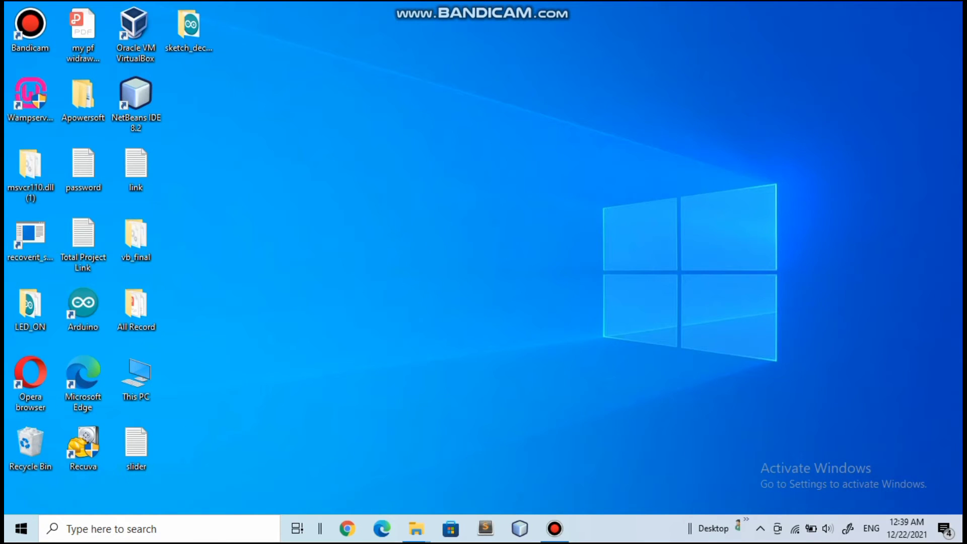
Search Windows for SQL Server Management Studio and launch it
click(22, 528)
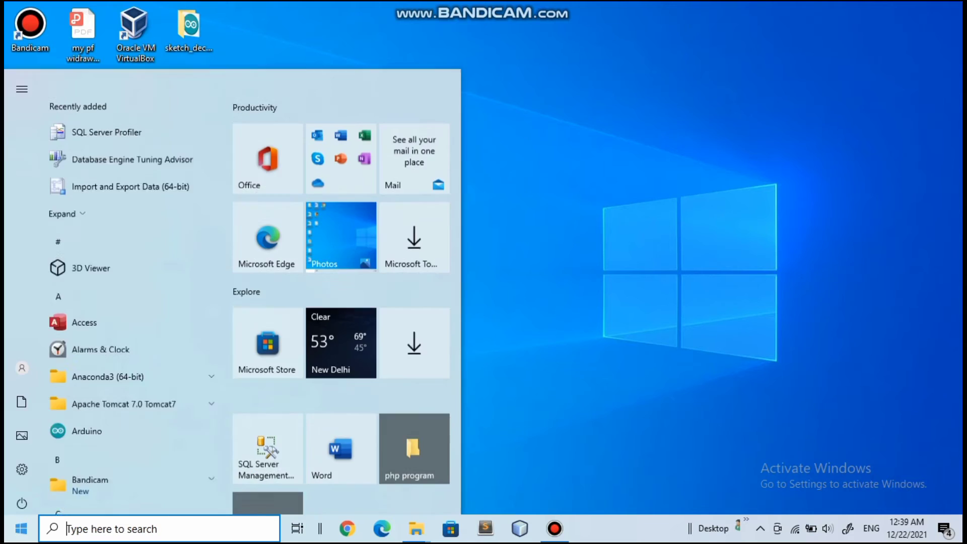
text(micr)
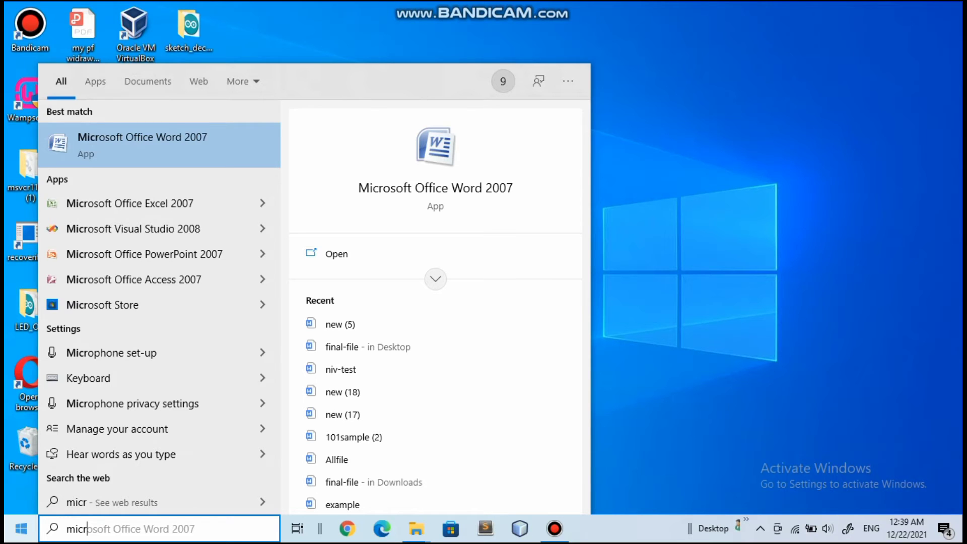
key(BackSpace)
key(BackSpace)
key(BackSpace)
key(BackSpace)
text(sq)
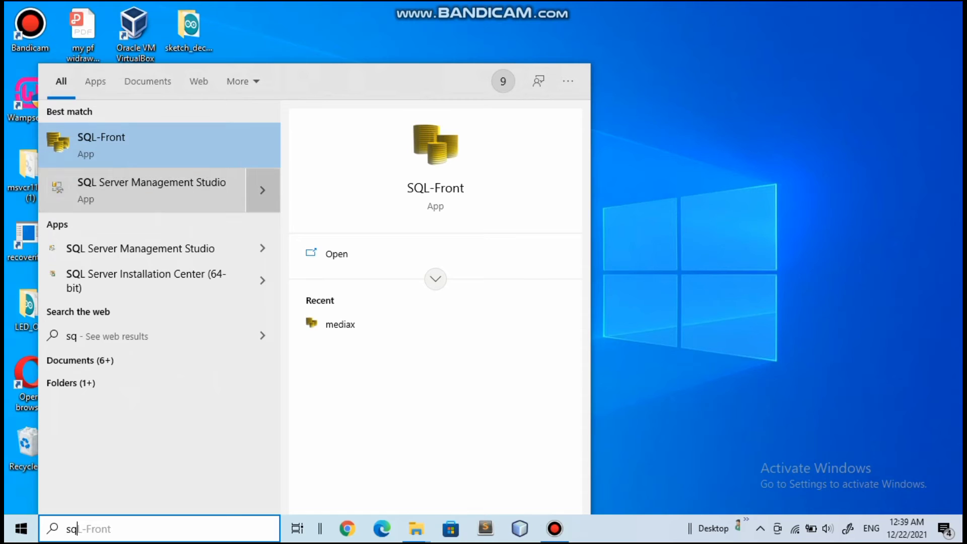
key(Down)
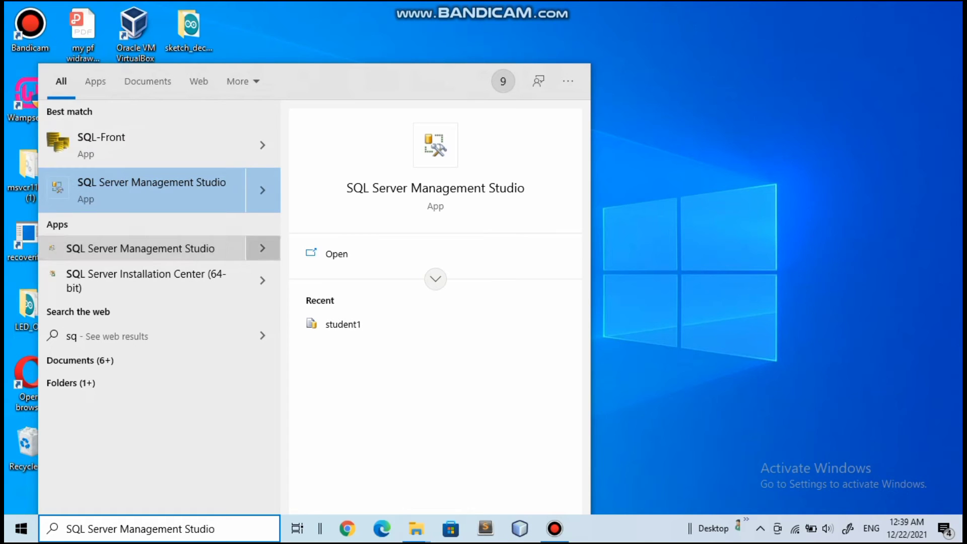
click(263, 248)
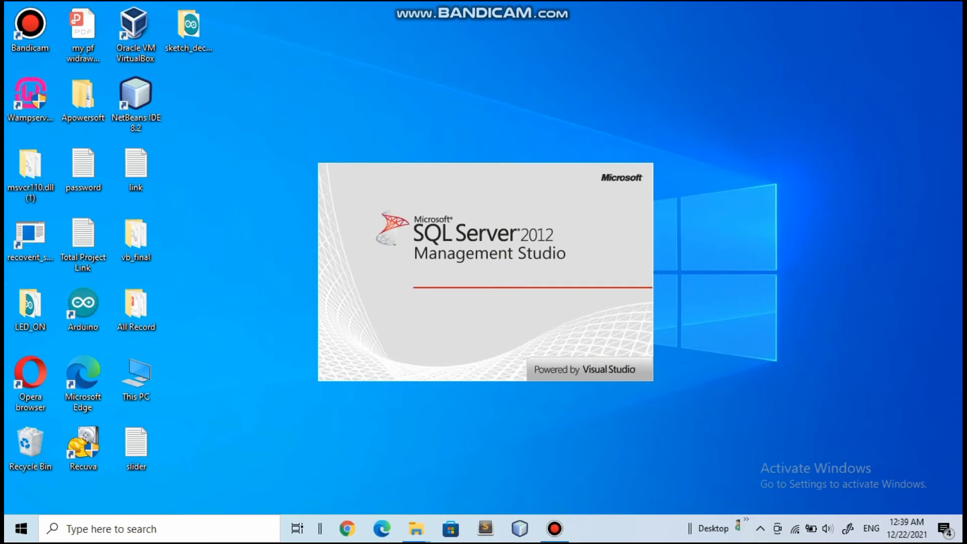
Dismiss the Windows search results and decline importing customized user settings from SQL Server 2008 Management Studio
click(20, 528)
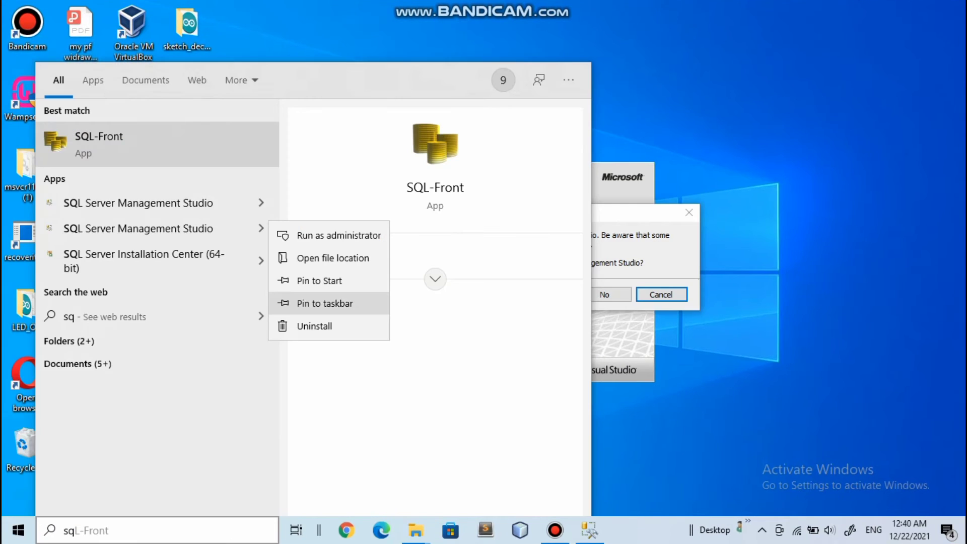
key(Escape)
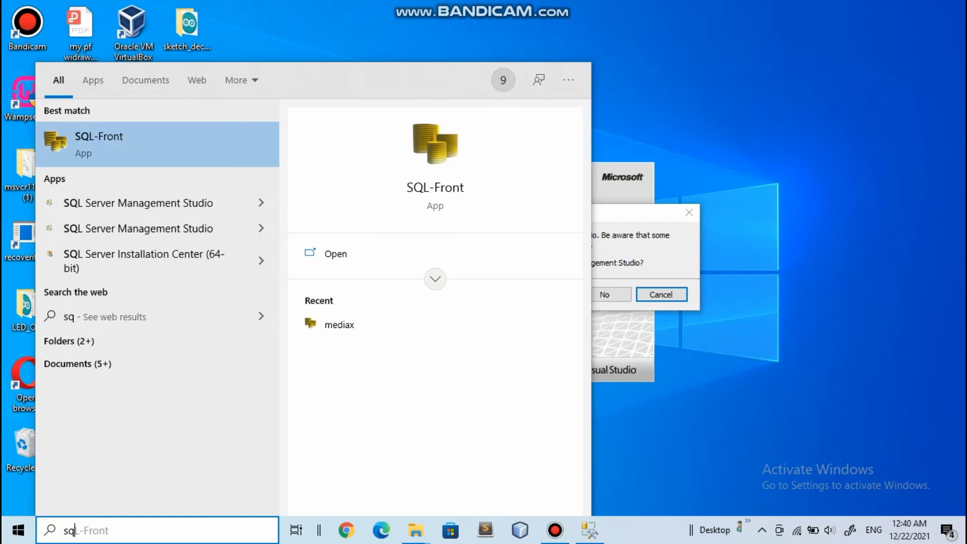
key(Escape)
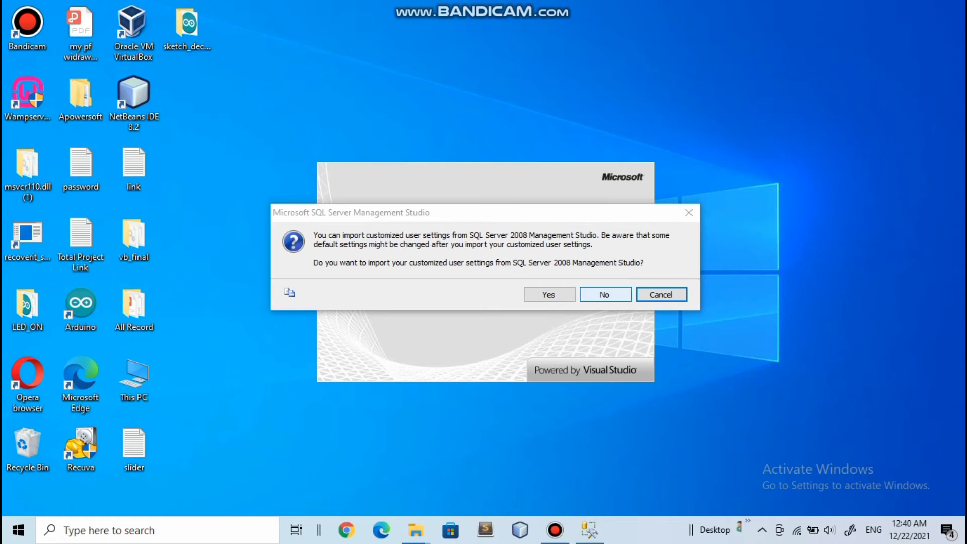
click(605, 294)
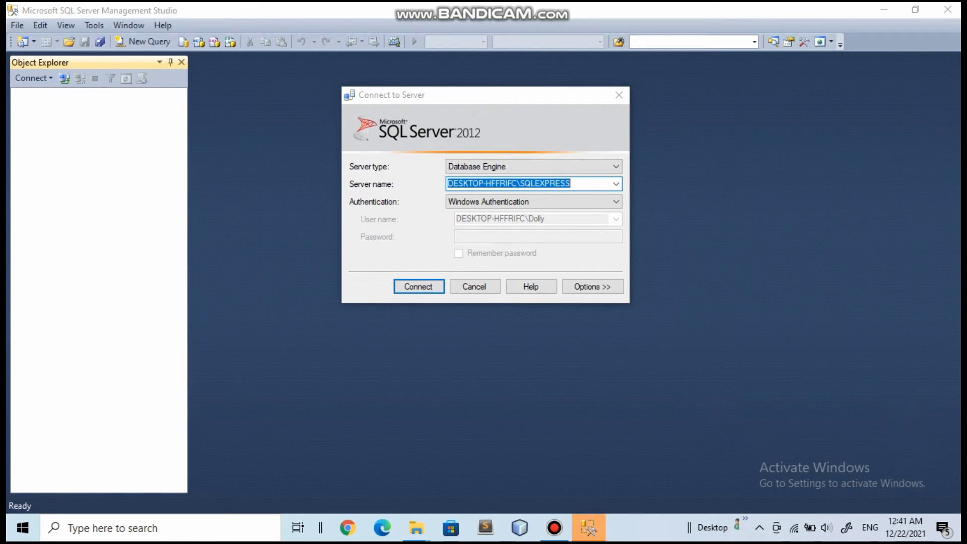
Connect to the SQLEXPRESS Database Engine server, checking the available server names and keeping Windows Authentication
click(616, 184)
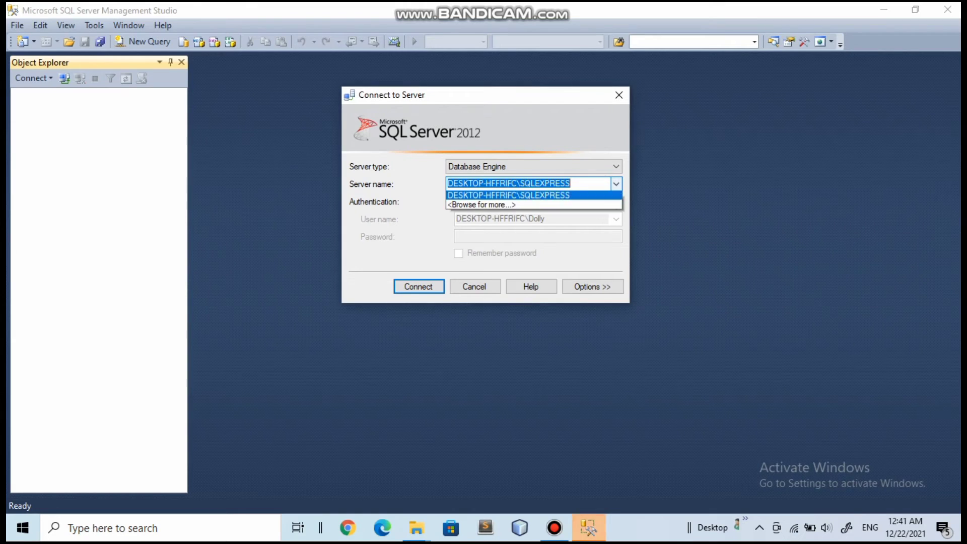
click(616, 184)
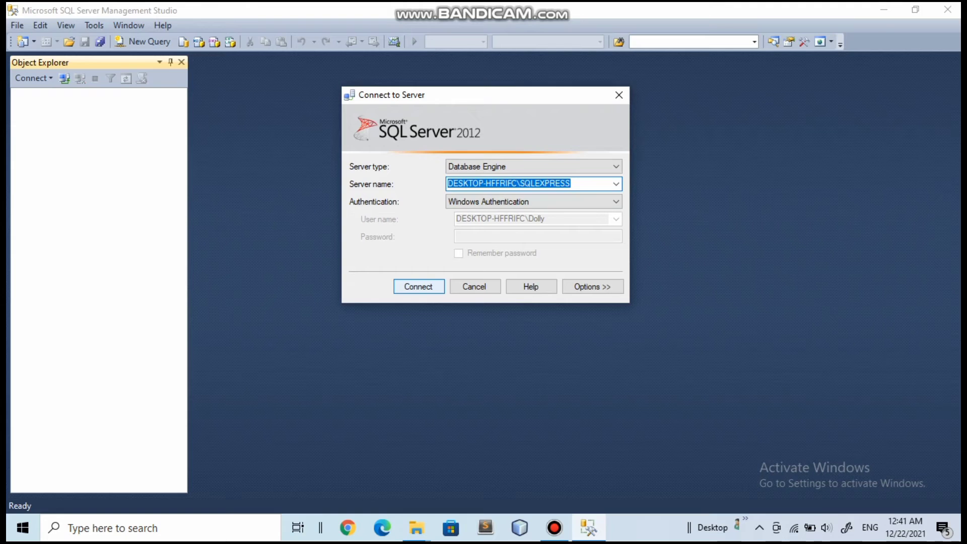
click(418, 286)
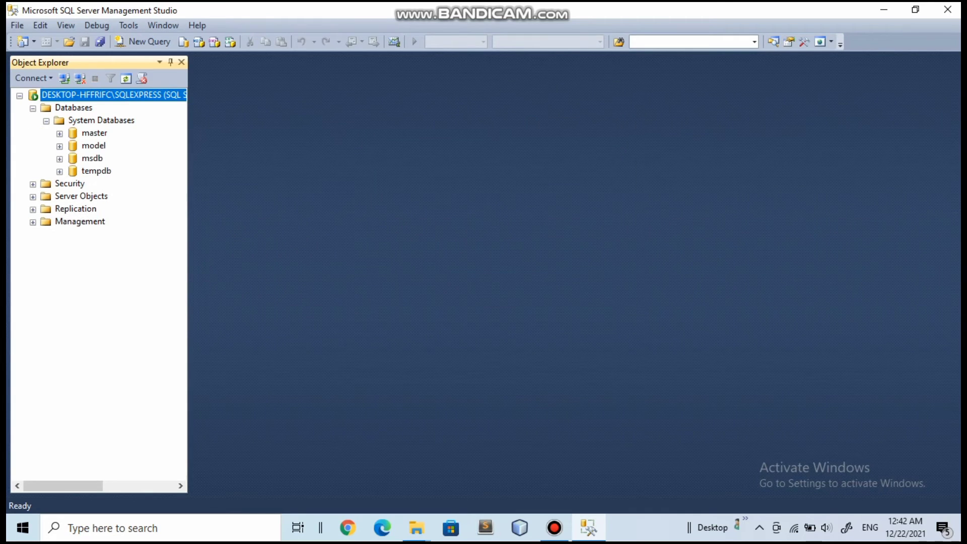
Examine the system tables of the master database and collapse the database again
click(60, 134)
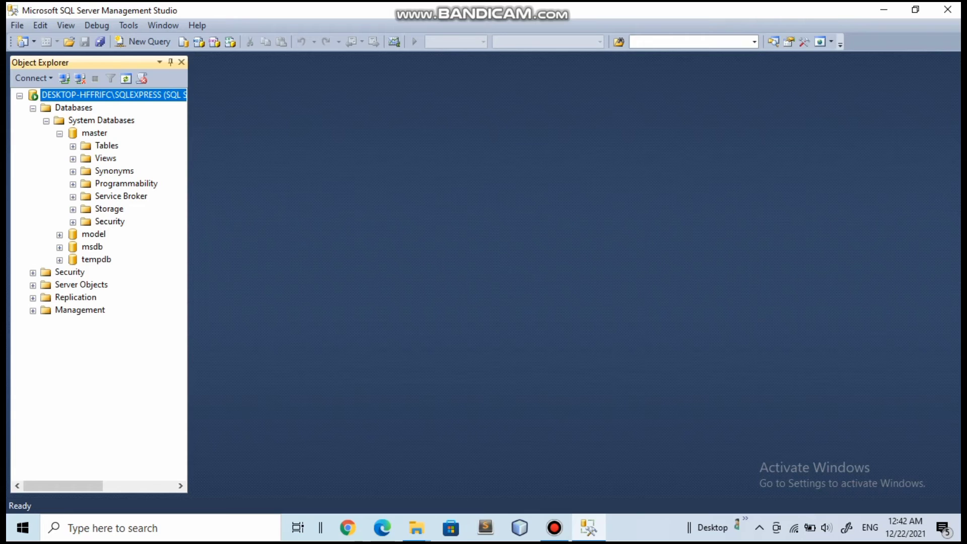
click(73, 146)
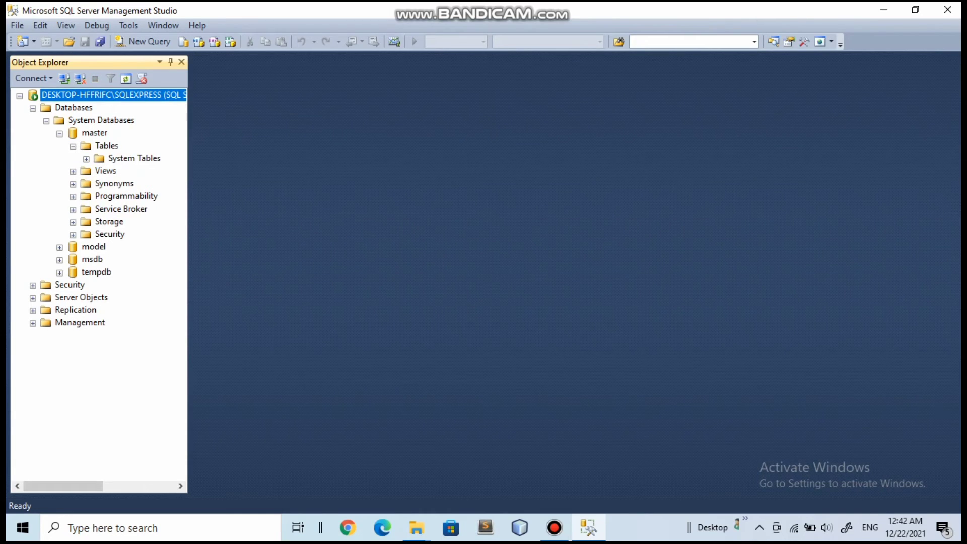
click(86, 159)
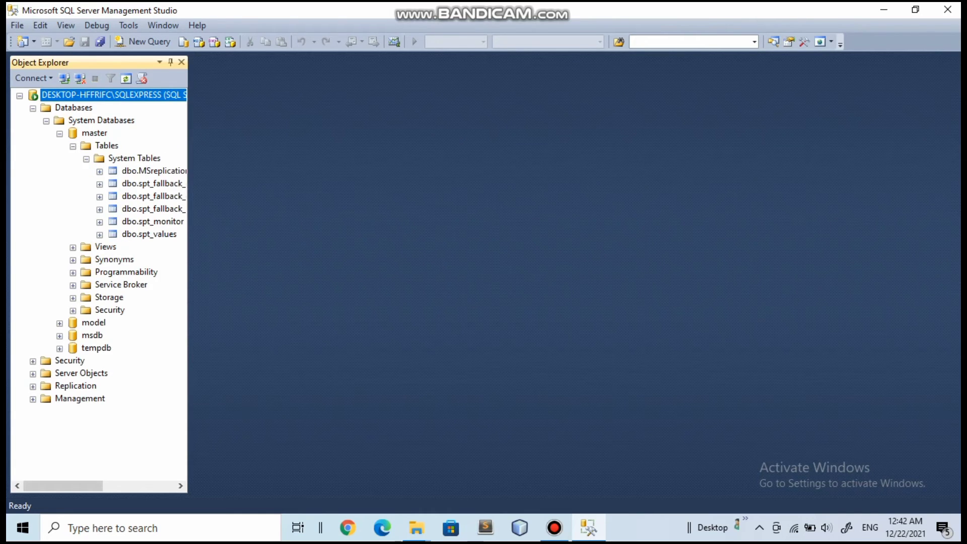
click(73, 146)
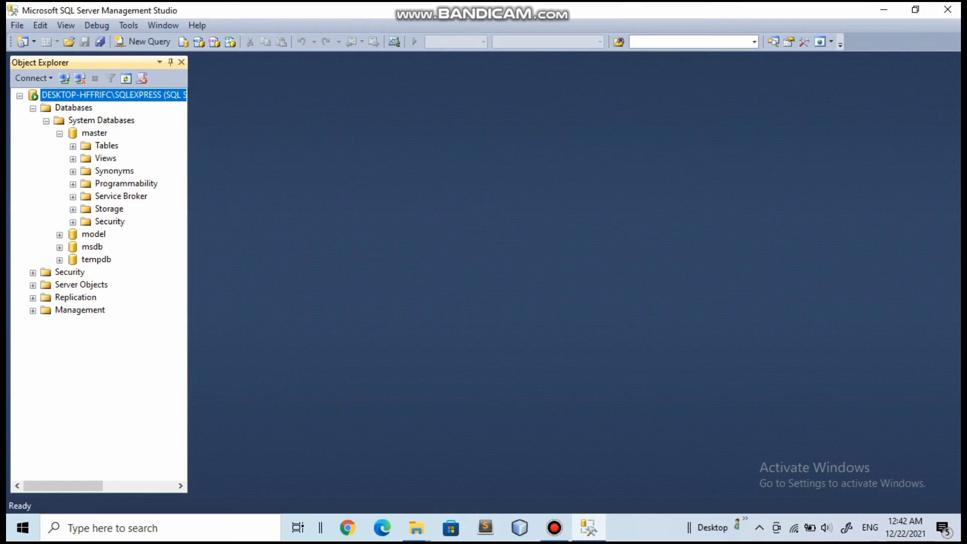
click(59, 133)
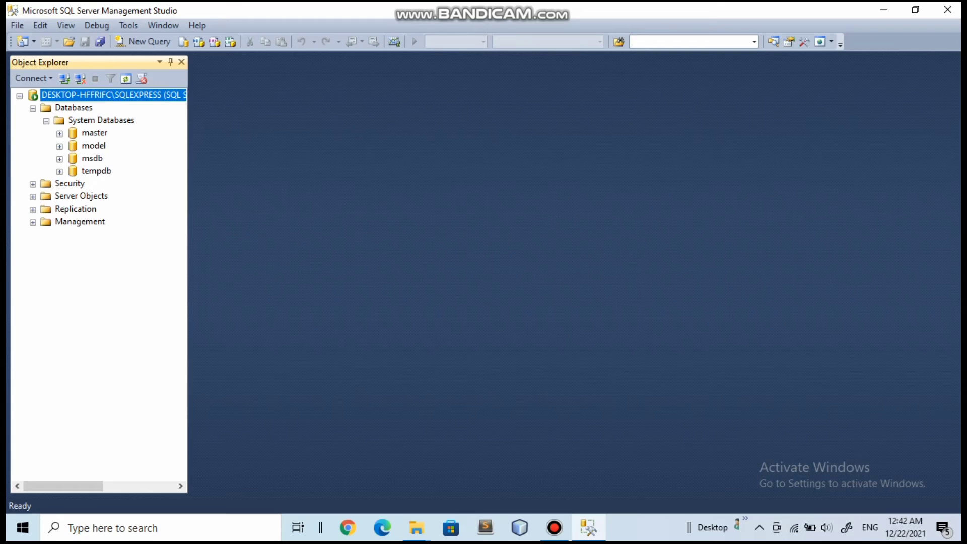
Open new query windows and write the statement "use master" in SQLQuery2
click(145, 43)
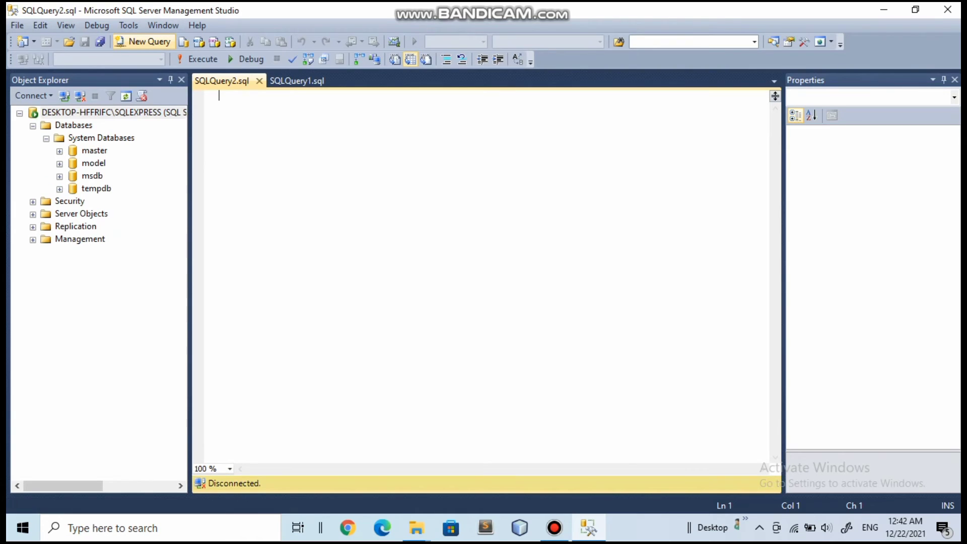
right_click(145, 40)
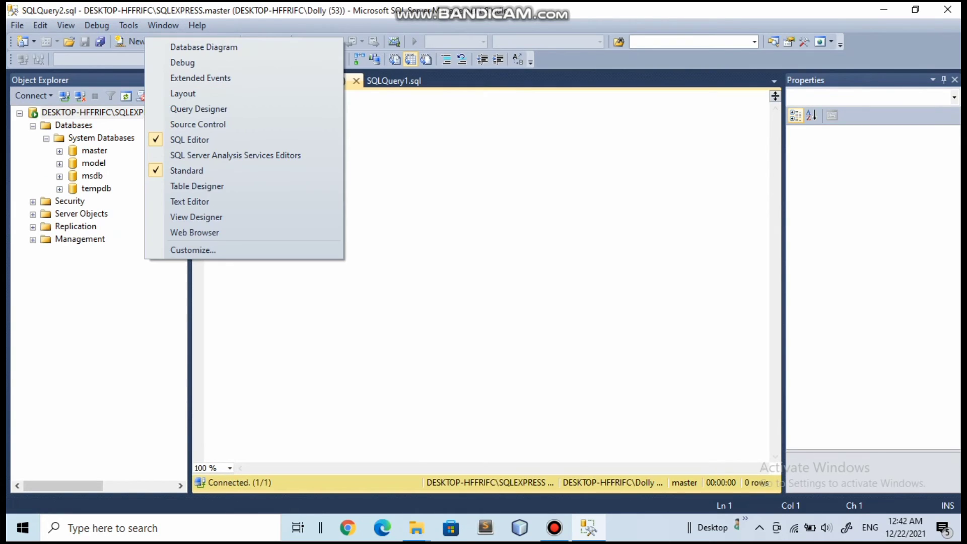
key(Escape)
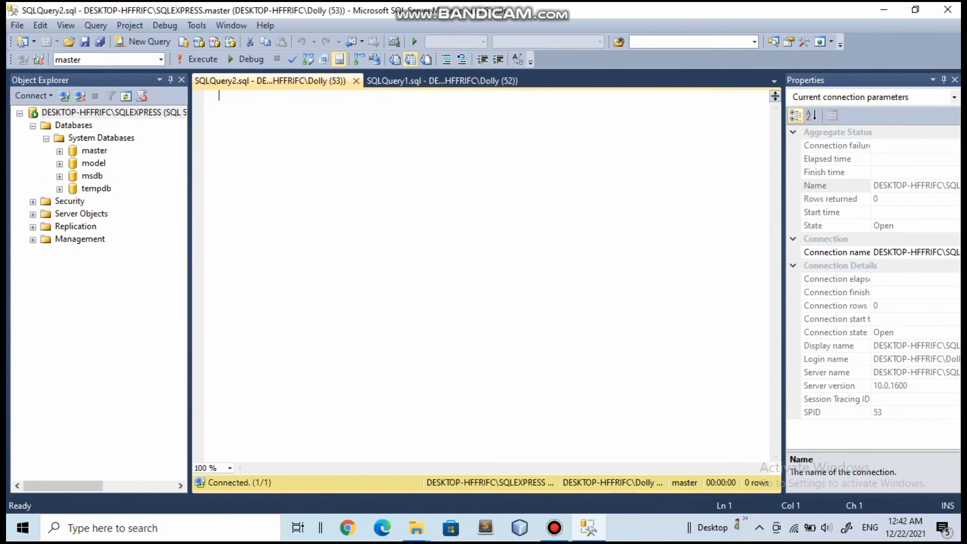
text(use maste)
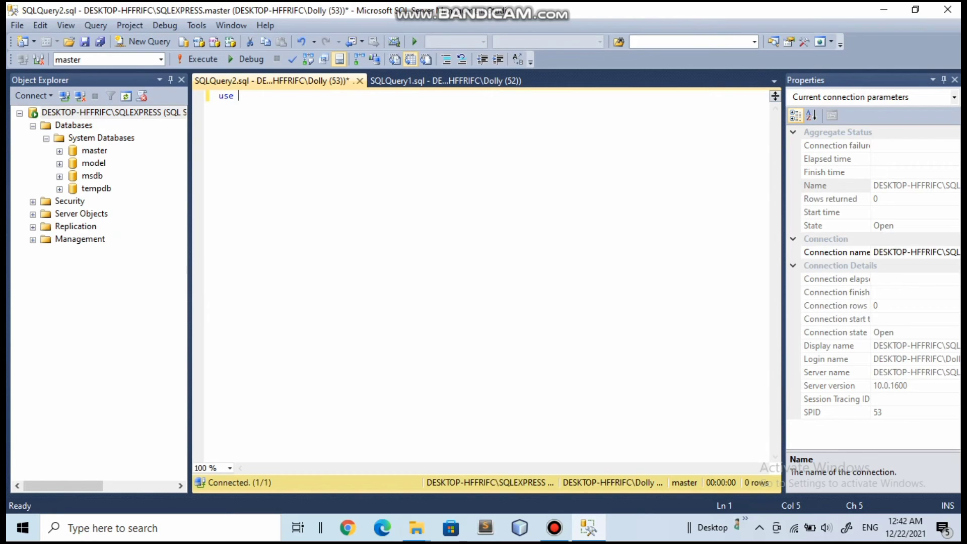
text(r)
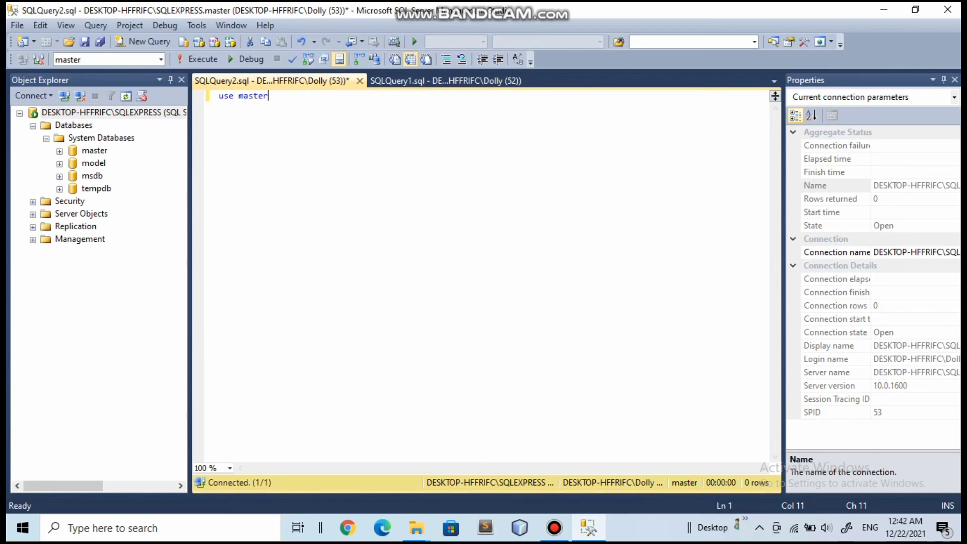
Select the "use master" statement in SQLQuery2 and debug it
key(shift+Left)
key(shift+Left)
key(shift+Left)
key(shift+Left)
key(shift+Left)
key(shift+Left)
key(shift+Left)
key(shift+Left)
key(shift+Left)
key(shift+Left)
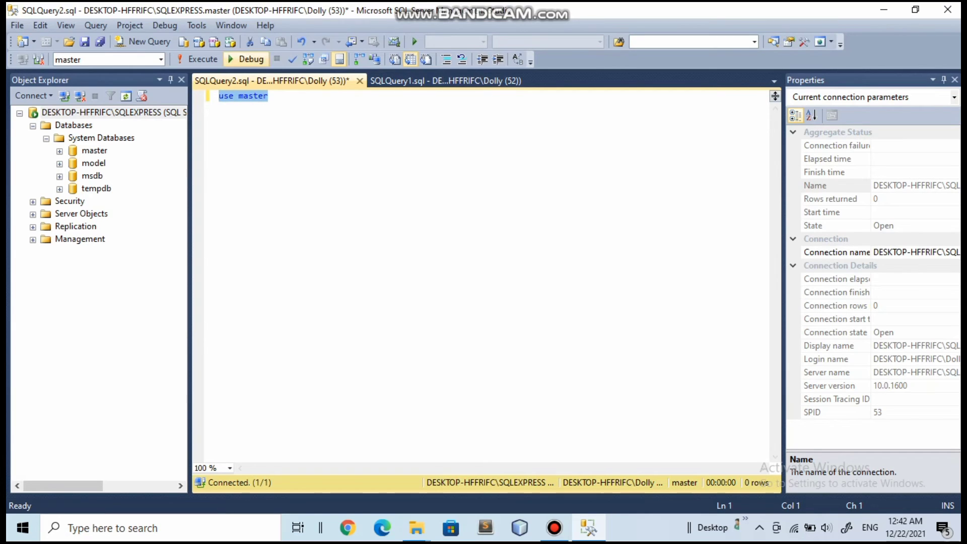
key(alt+F5)
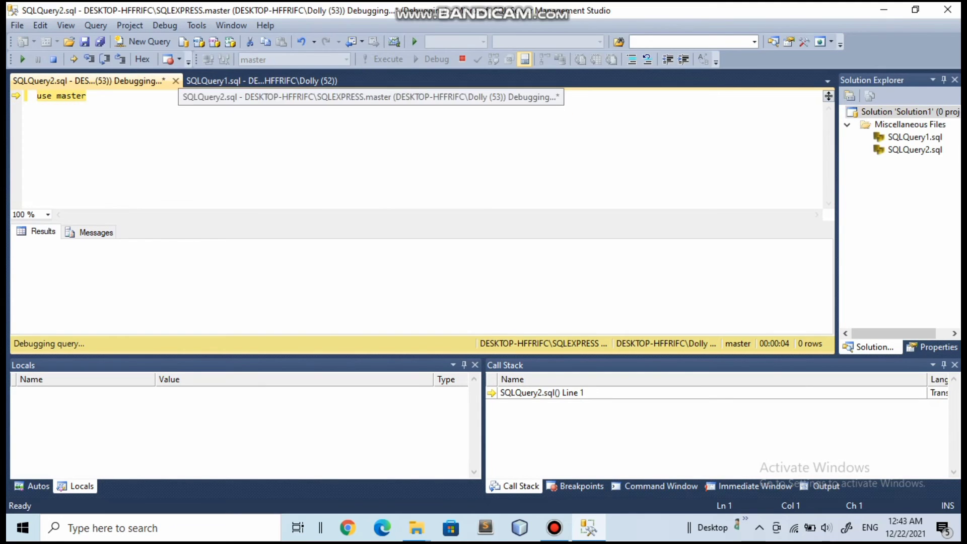
Close SQLQuery2, cancelling its running query and discarding its changes
click(175, 80)
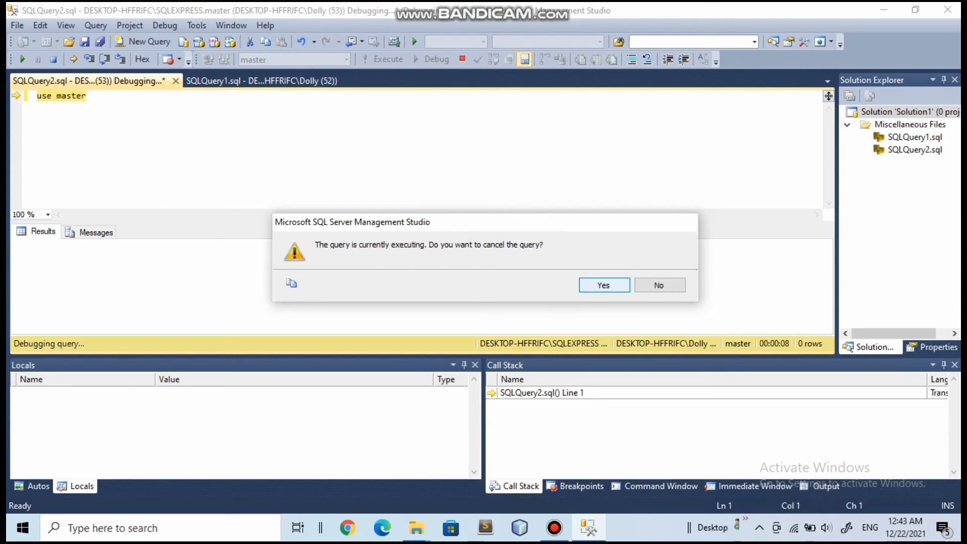
click(604, 285)
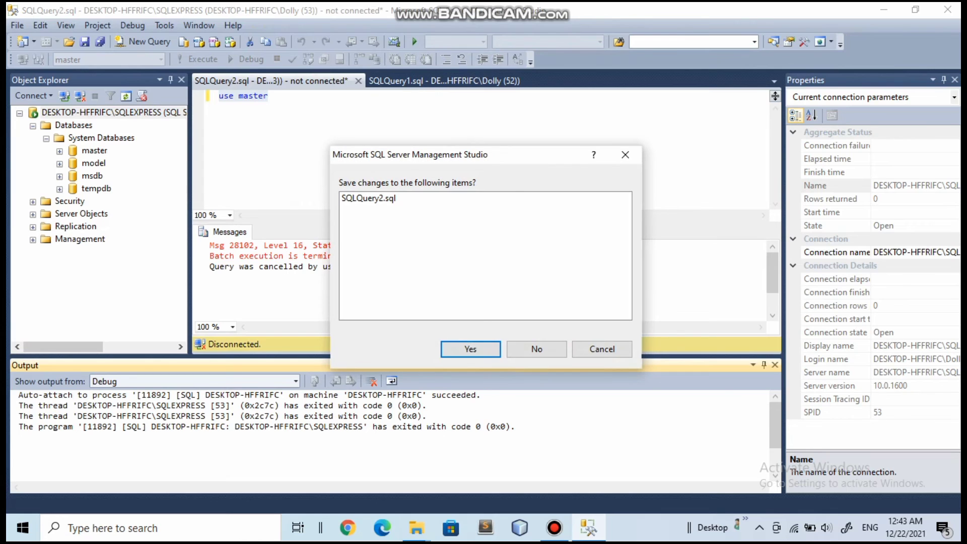
click(537, 348)
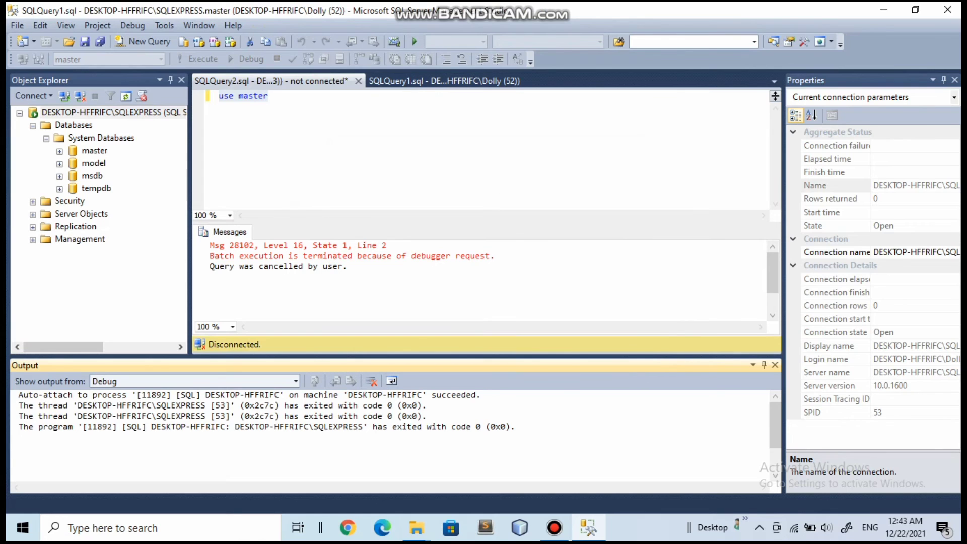
text(us)
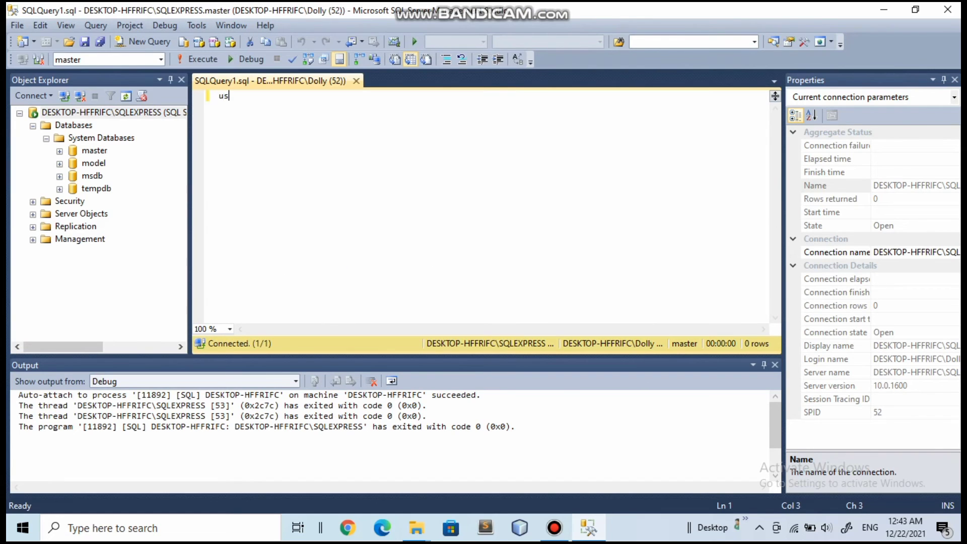
text(e data)
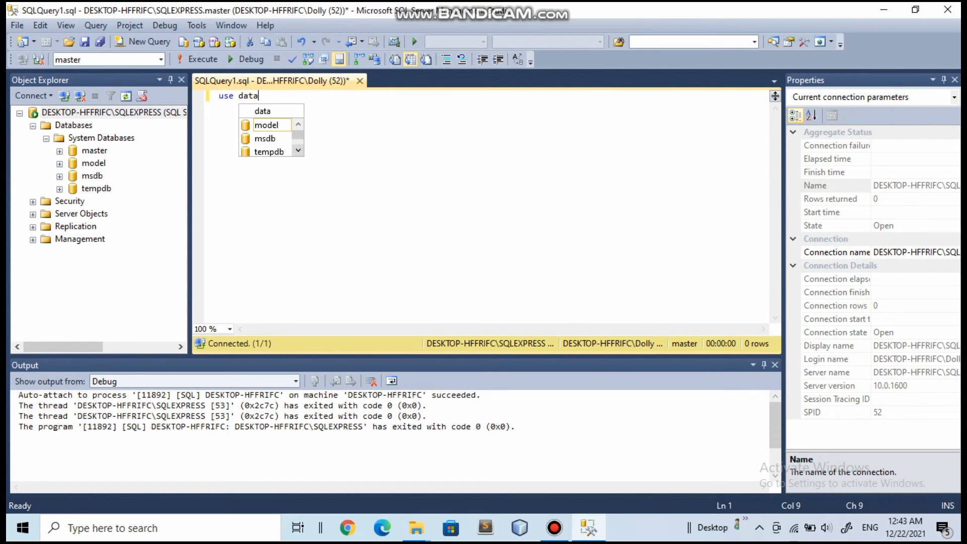
text(base ma)
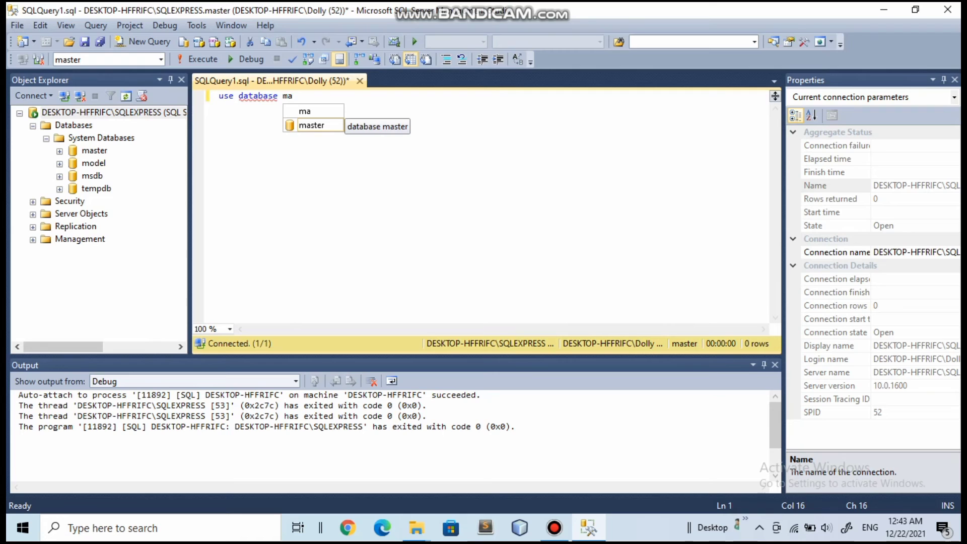
key(Tab)
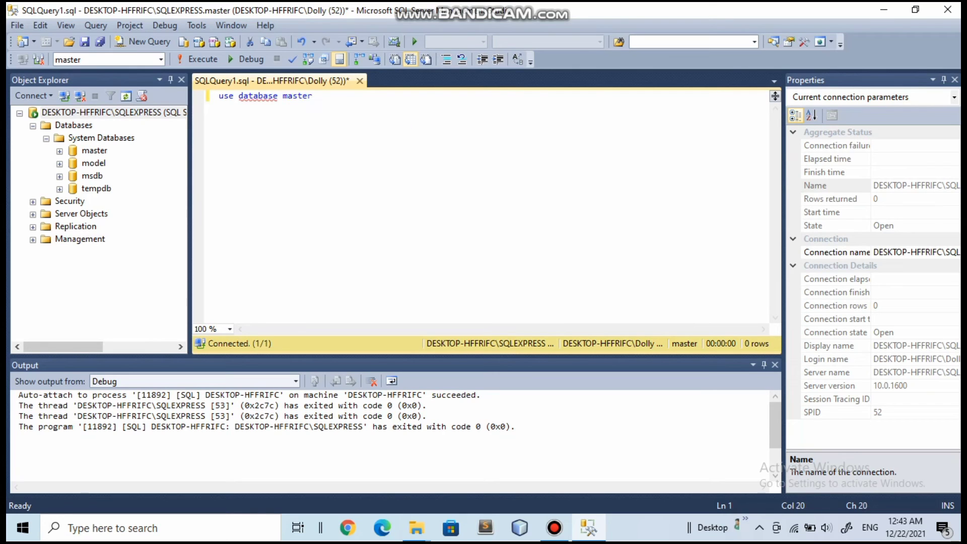
key(ctrl+a)
key(Delete)
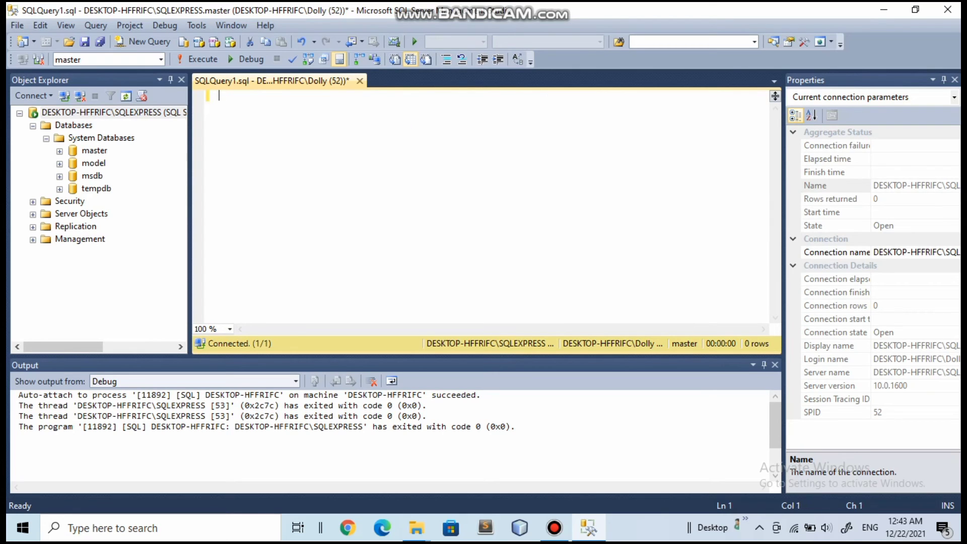